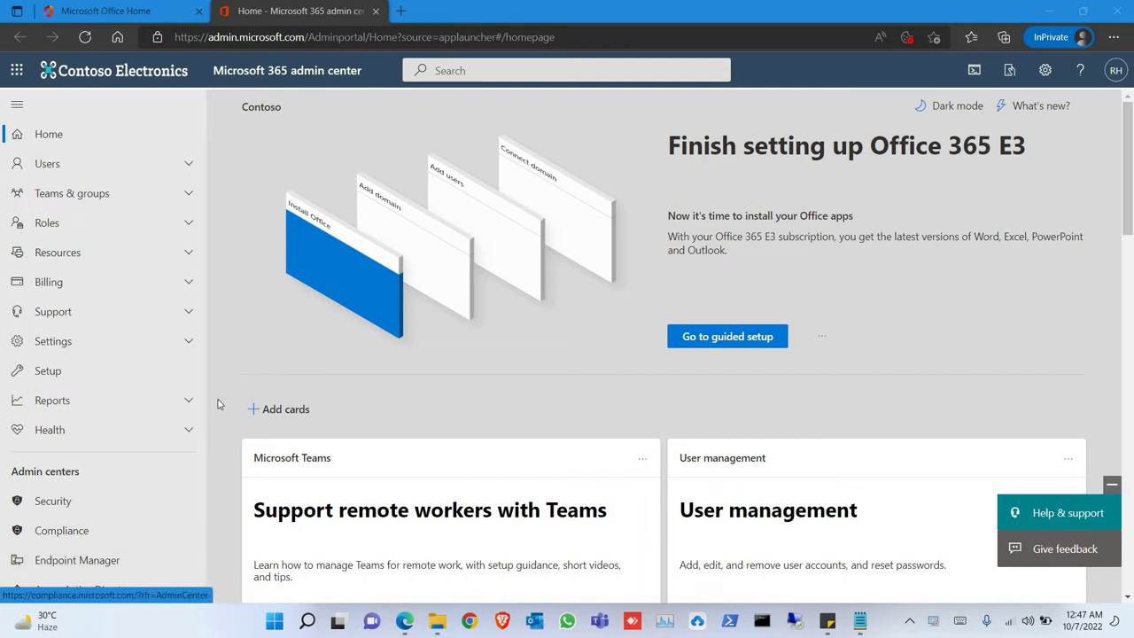
Step: Scroll the admin center navigation down to Compliance under Admin centers to launch Purview
{"action": "scroll", "coordinate": [212, 442], "scroll_direction": "down", "scroll_amount": 2}
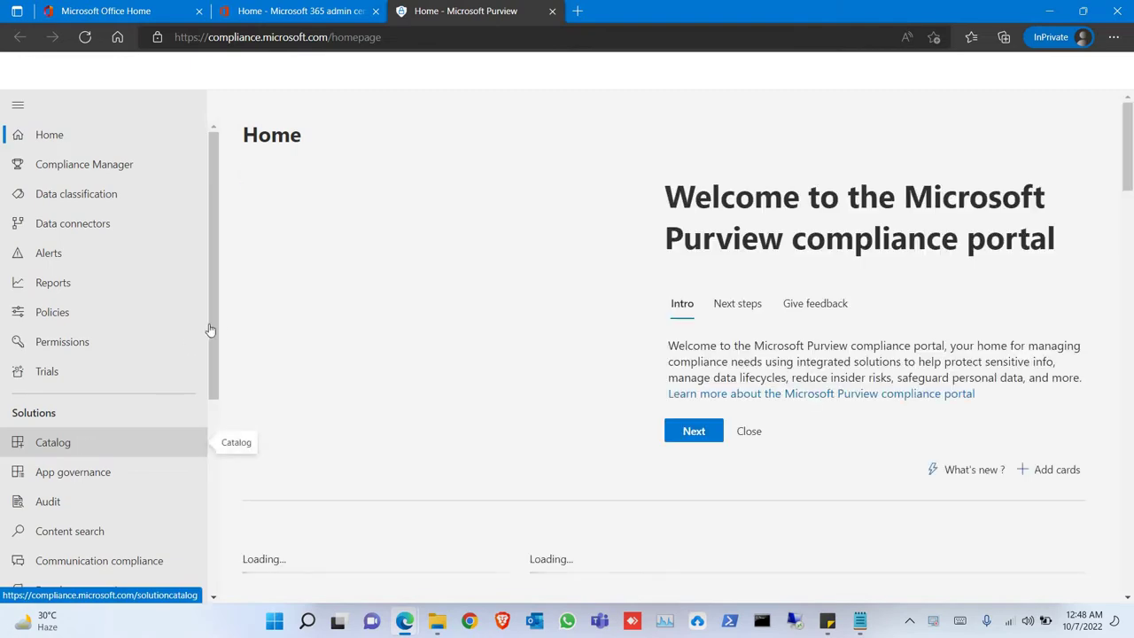
Step: Go to Data lifecycle management > Exchange (legacy) to see the Default MRM Policy listed
{"action": "left_click_drag", "start_coordinate": [218, 331], "coordinate": [224, 463]}
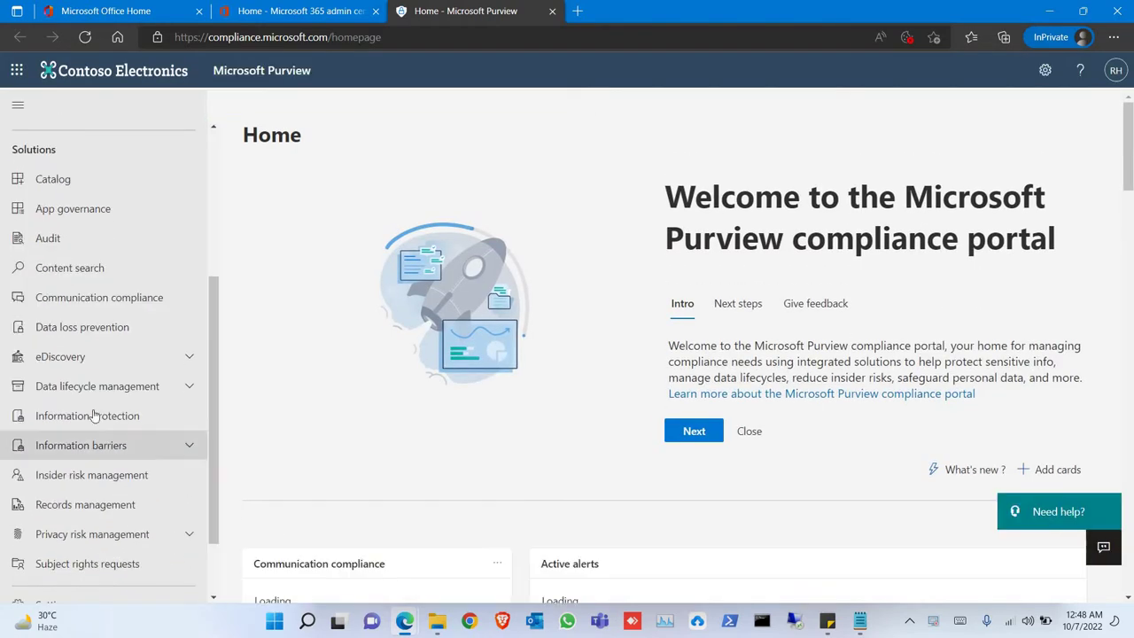
{"action": "left_click", "coordinate": [174, 394]}
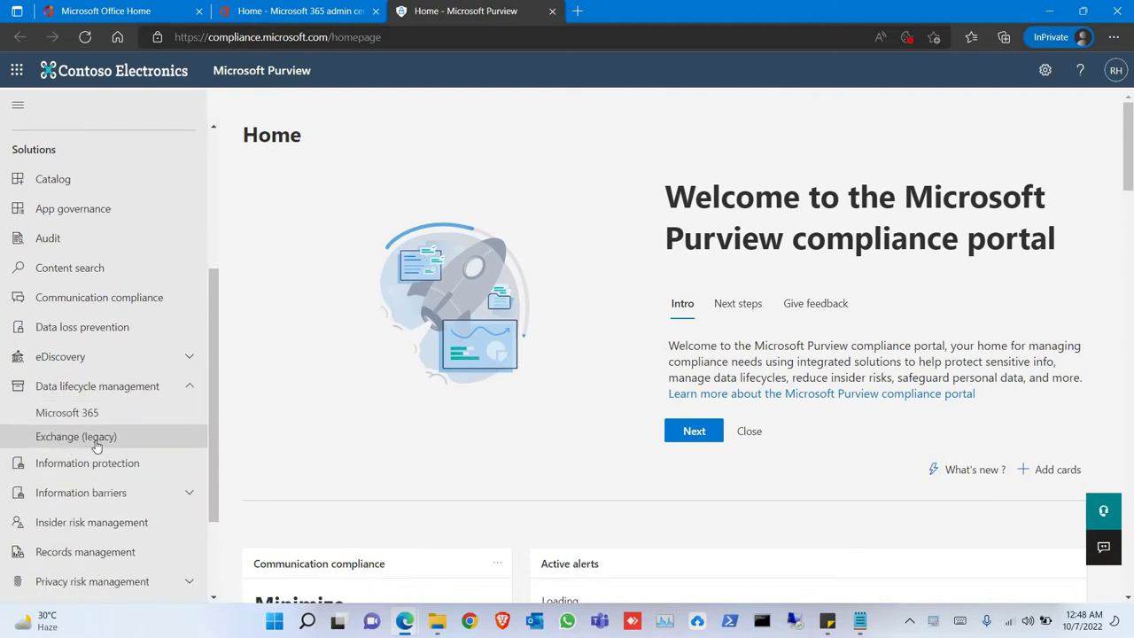
{"action": "left_click", "coordinate": [94, 441]}
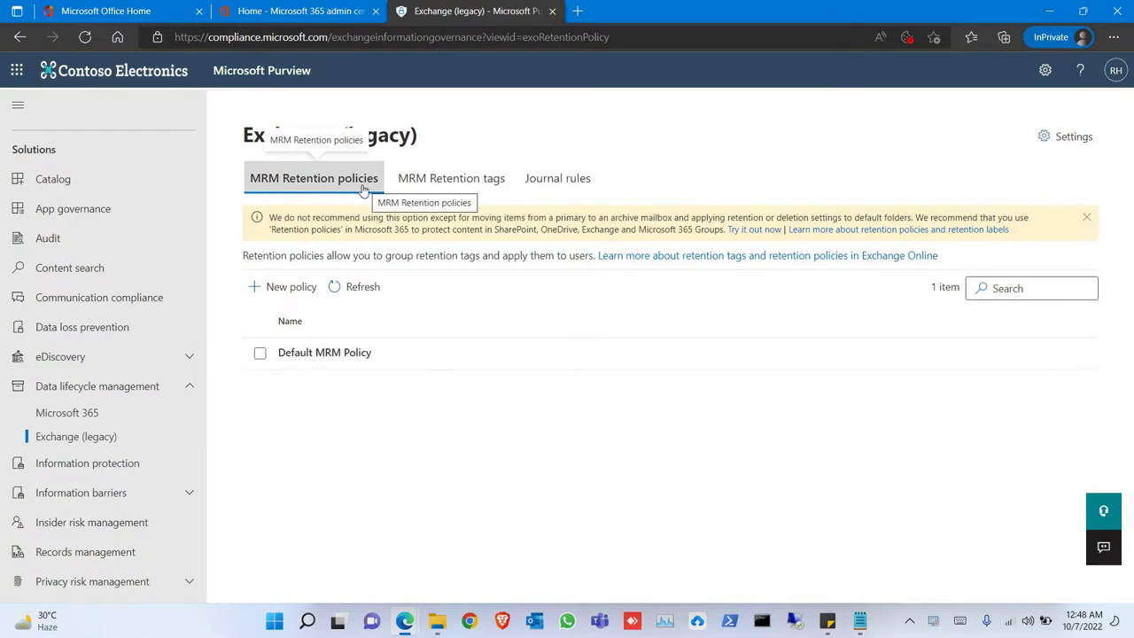
Step: Start a new MRM retention tag named '2 year archive' that applies to the entire mailbox
{"action": "left_click", "coordinate": [484, 186]}
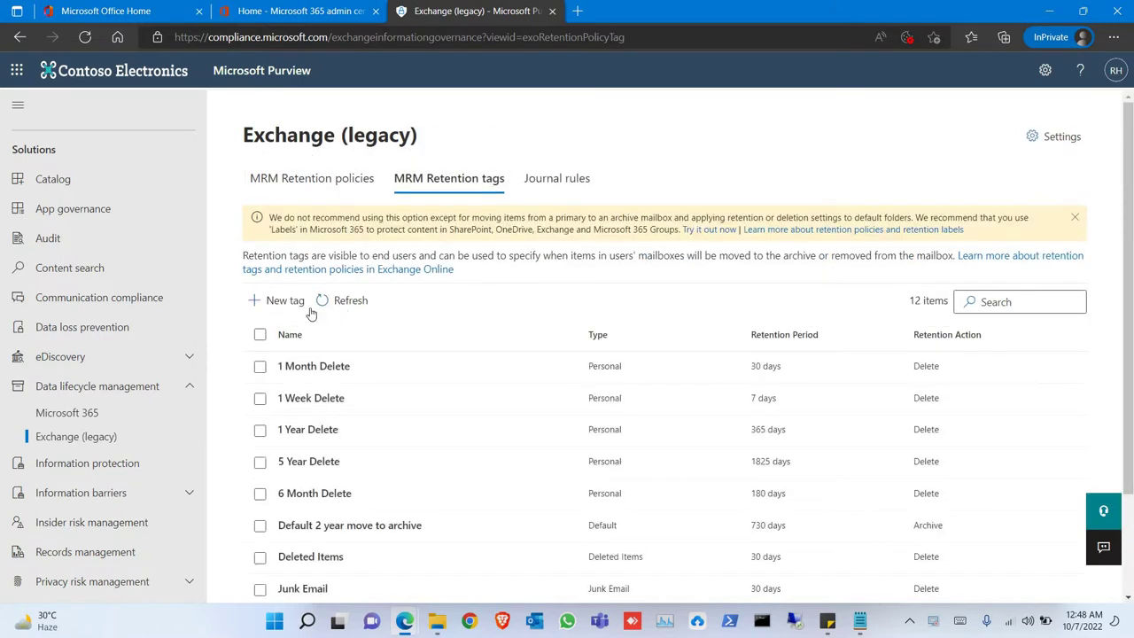
{"action": "left_click", "coordinate": [284, 302]}
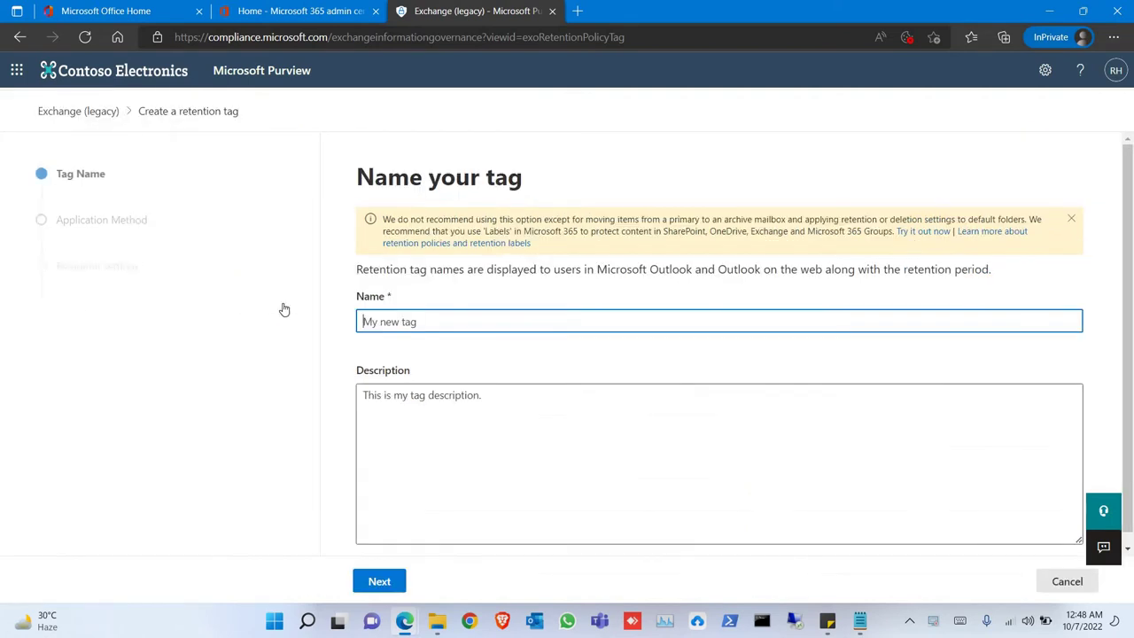
{"action": "left_click", "coordinate": [438, 322]}
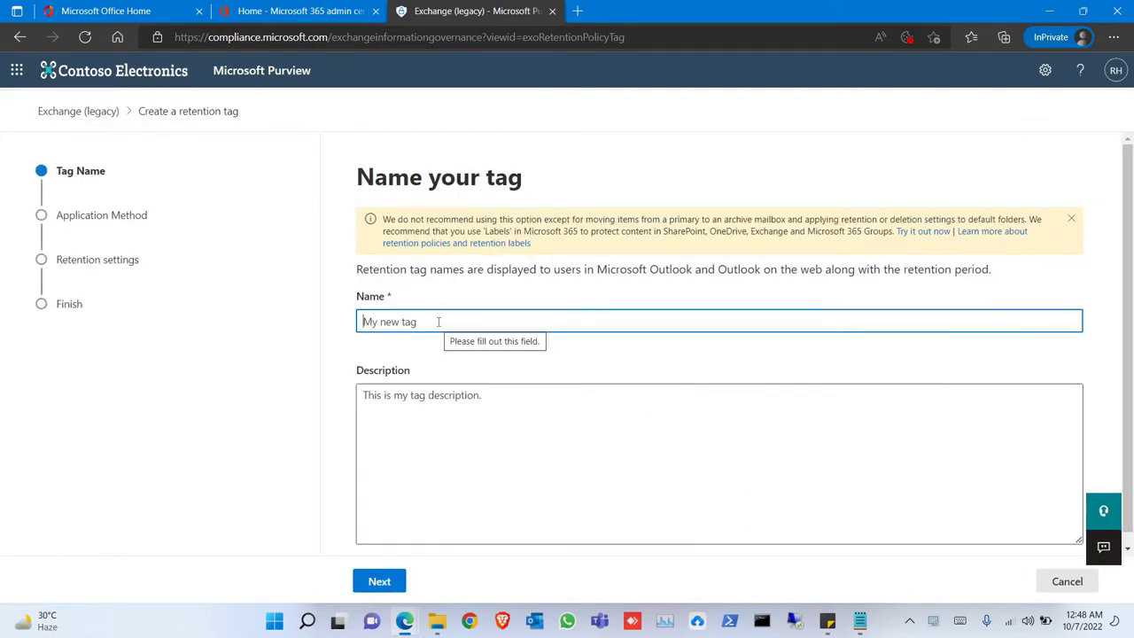
{"action": "type", "text": "2 year archive"}
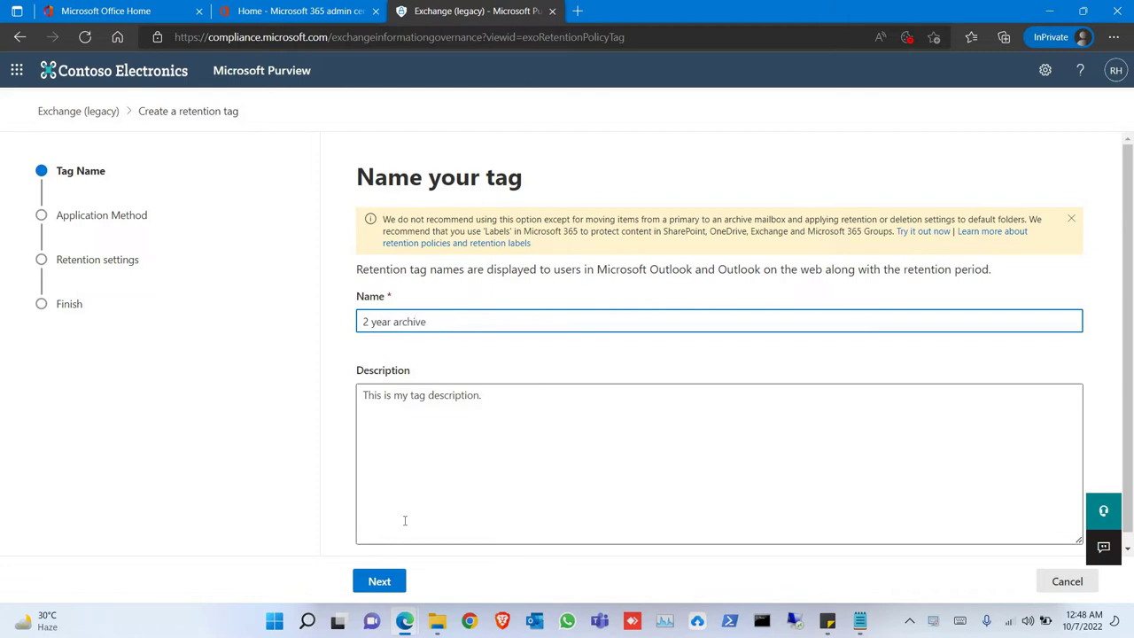
{"action": "left_click", "coordinate": [378, 581]}
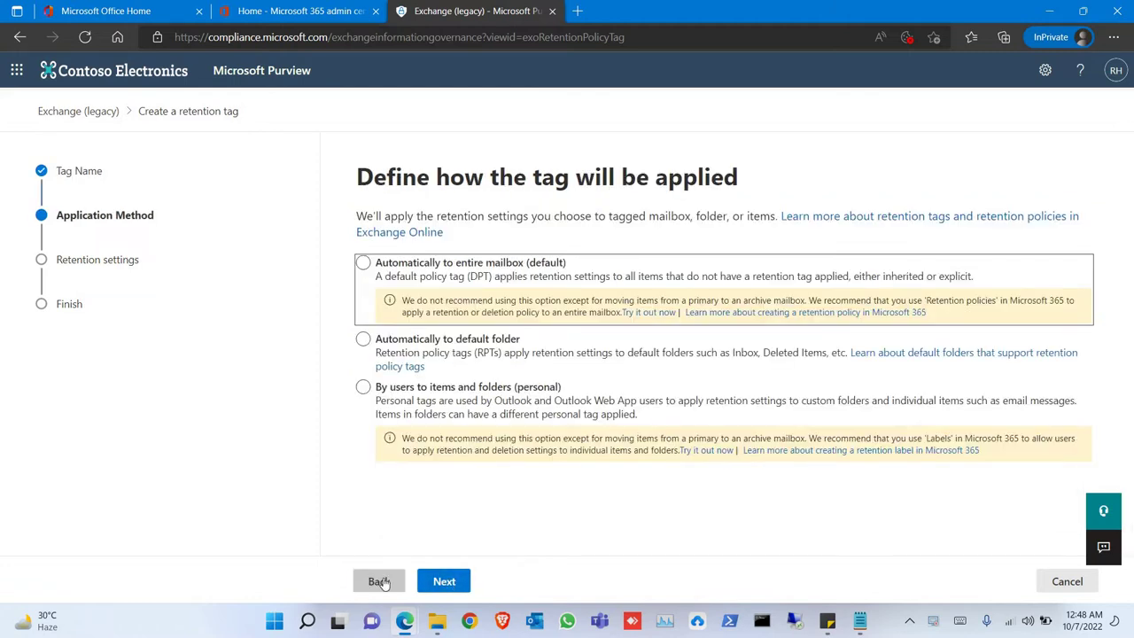
{"action": "left_click", "coordinate": [403, 266]}
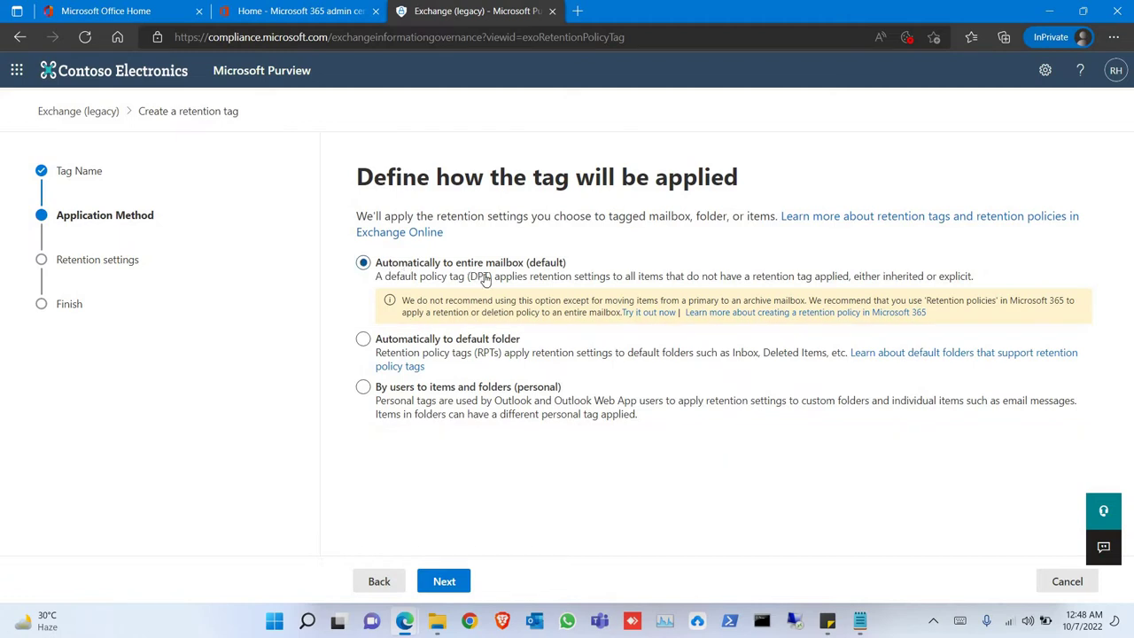
Step: Set the tag to move items to archive after 720 days and submit it
{"action": "left_click", "coordinate": [445, 580]}
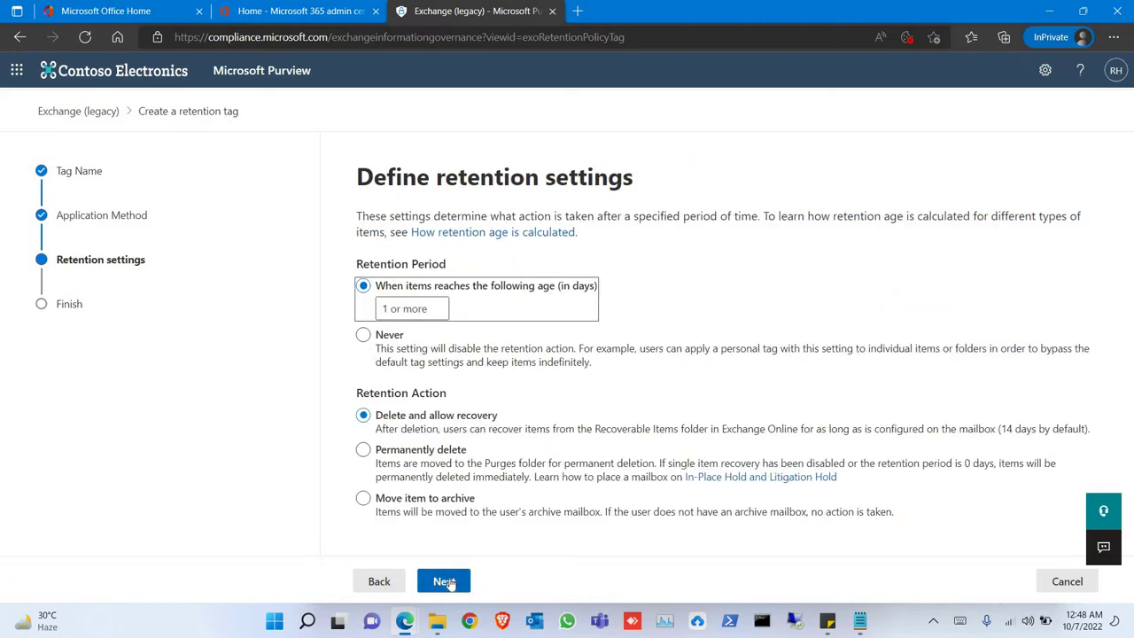
{"action": "left_click", "coordinate": [404, 312]}
{"action": "type", "text": "720"}
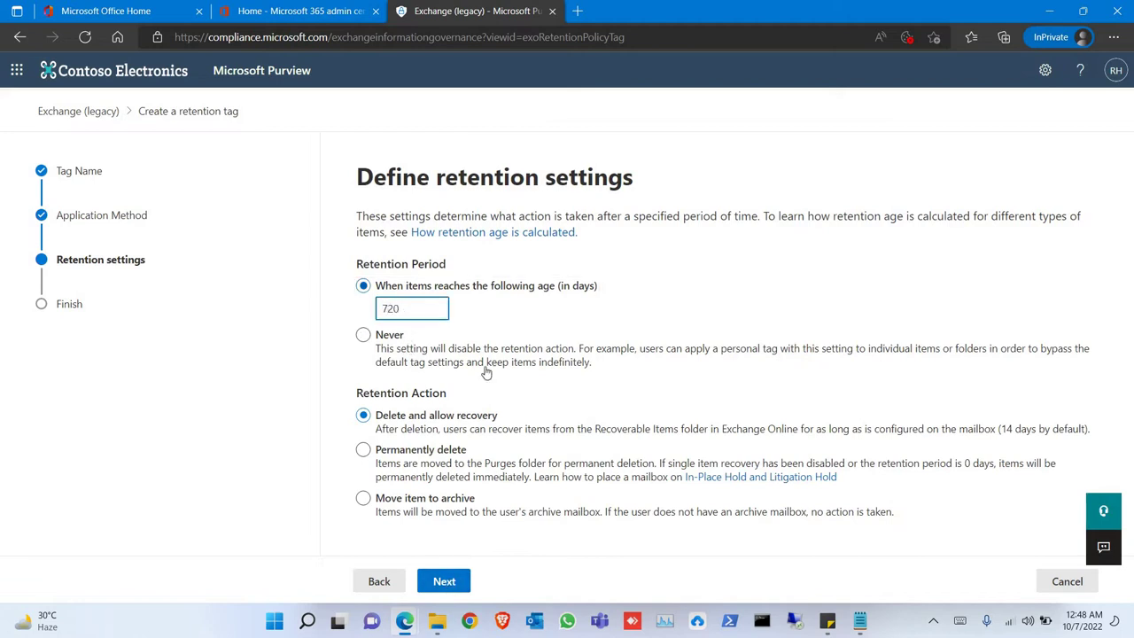
{"action": "left_click", "coordinate": [443, 508]}
{"action": "left_click", "coordinate": [448, 585]}
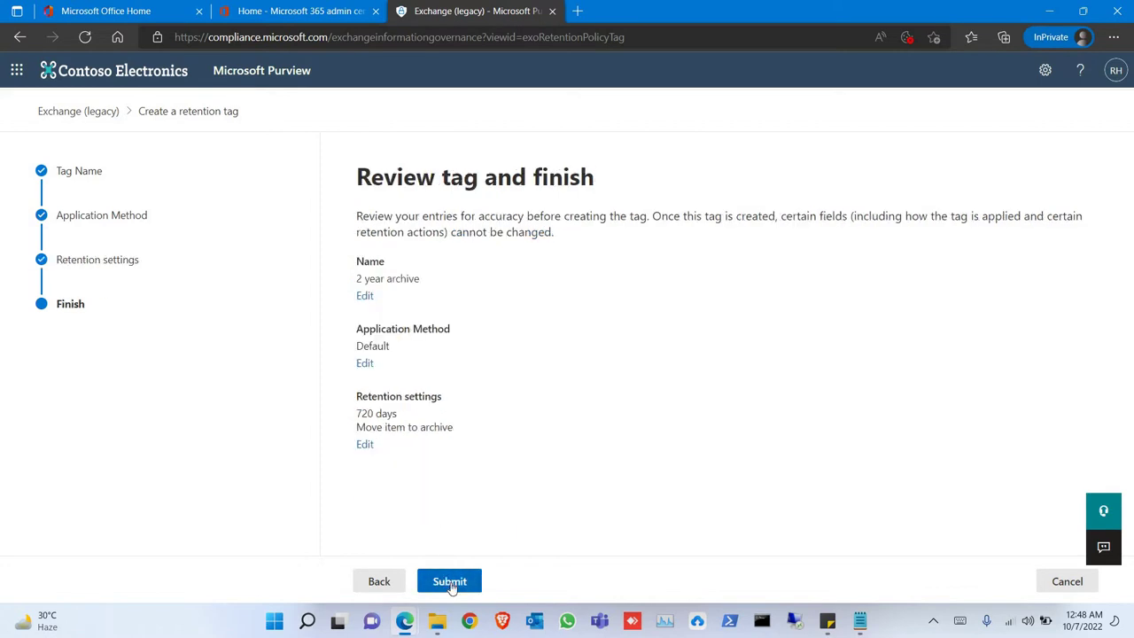
{"action": "left_click", "coordinate": [449, 584]}
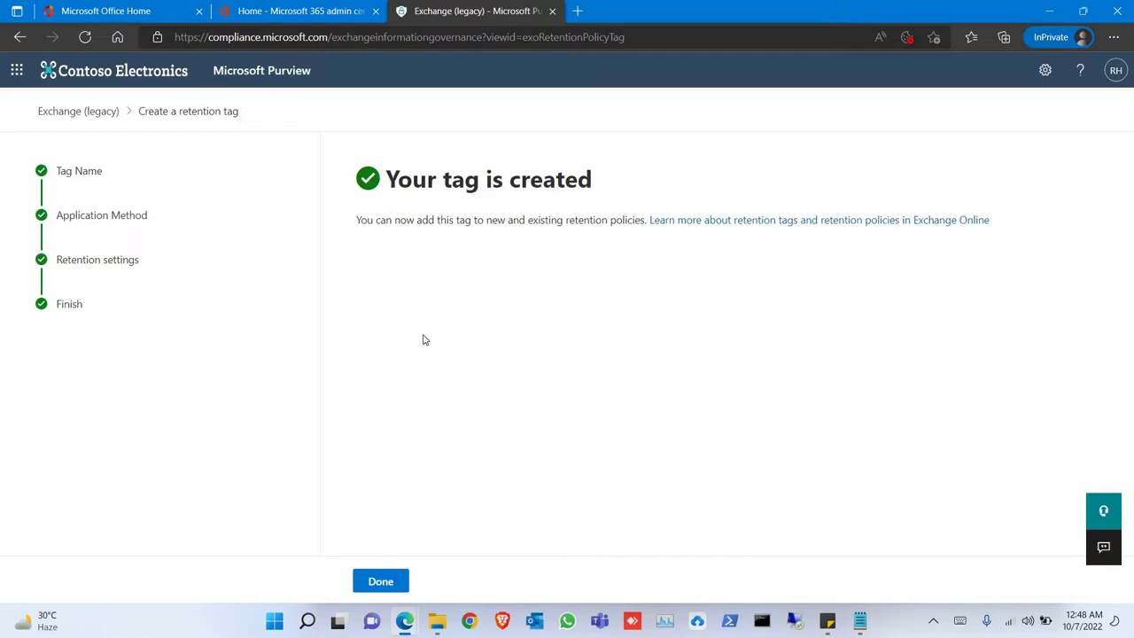
{"action": "left_click", "coordinate": [377, 584]}
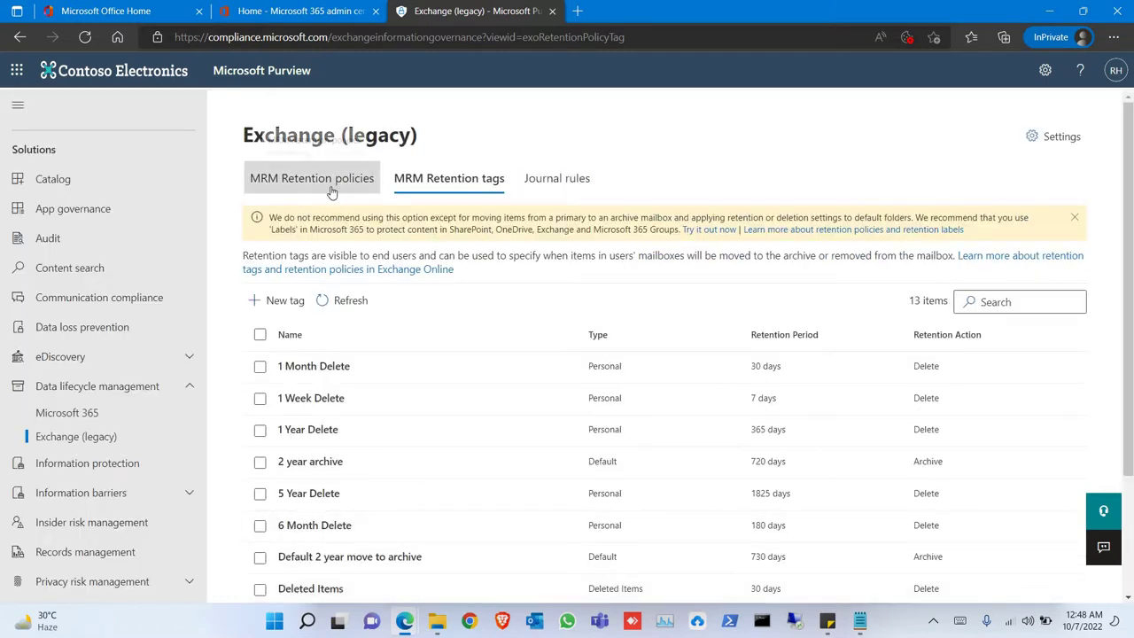
Step: Create MRM retention policy '2 year archive' containing the '2 year archive' tag and submit it
{"action": "left_click", "coordinate": [329, 189]}
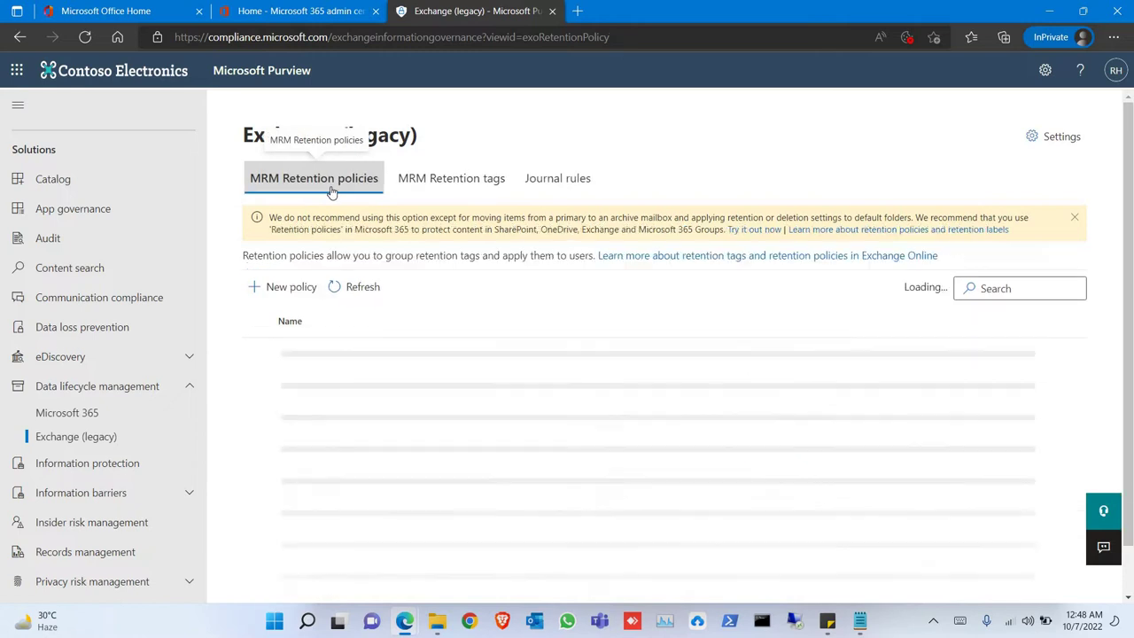
{"action": "left_click", "coordinate": [281, 294]}
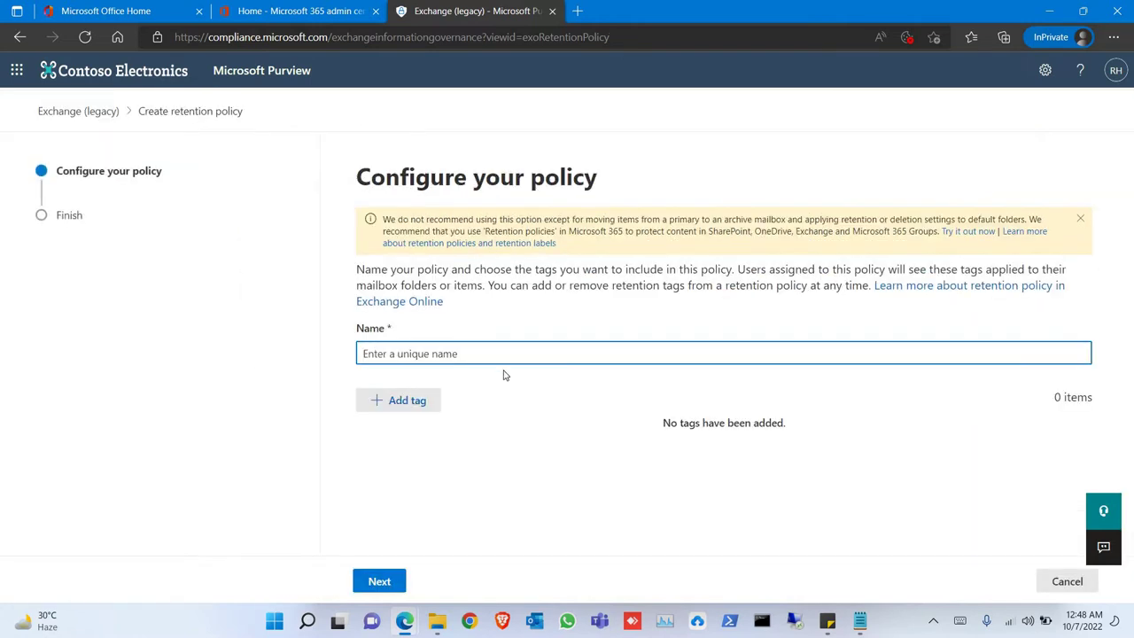
{"action": "type", "text": "2 year archive"}
{"action": "left_click", "coordinate": [420, 404]}
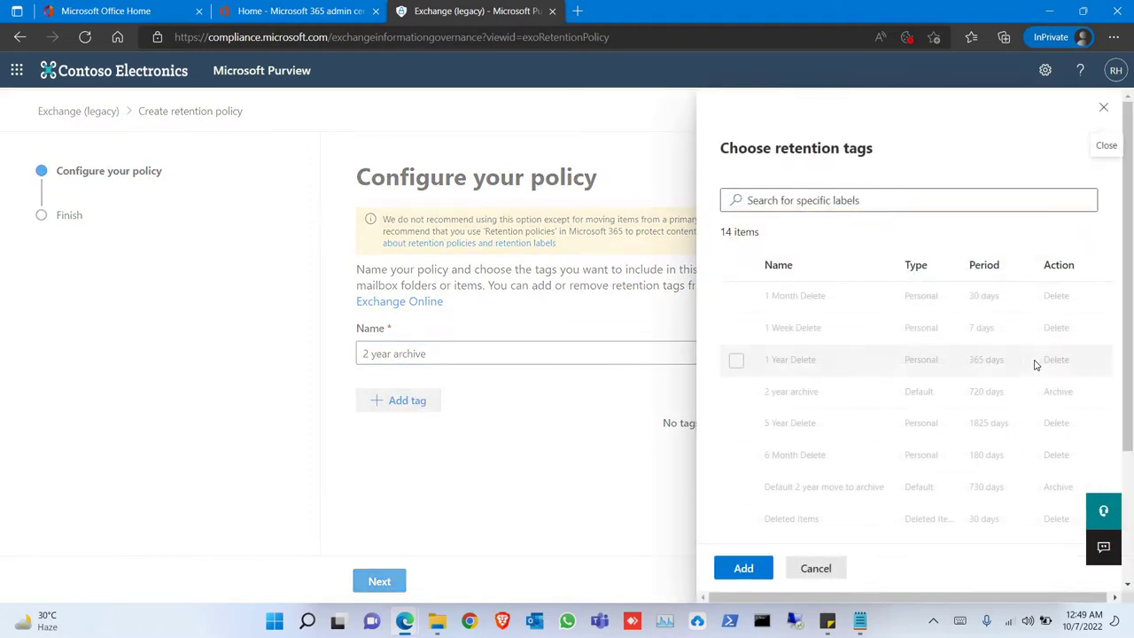
{"action": "left_click", "coordinate": [779, 394]}
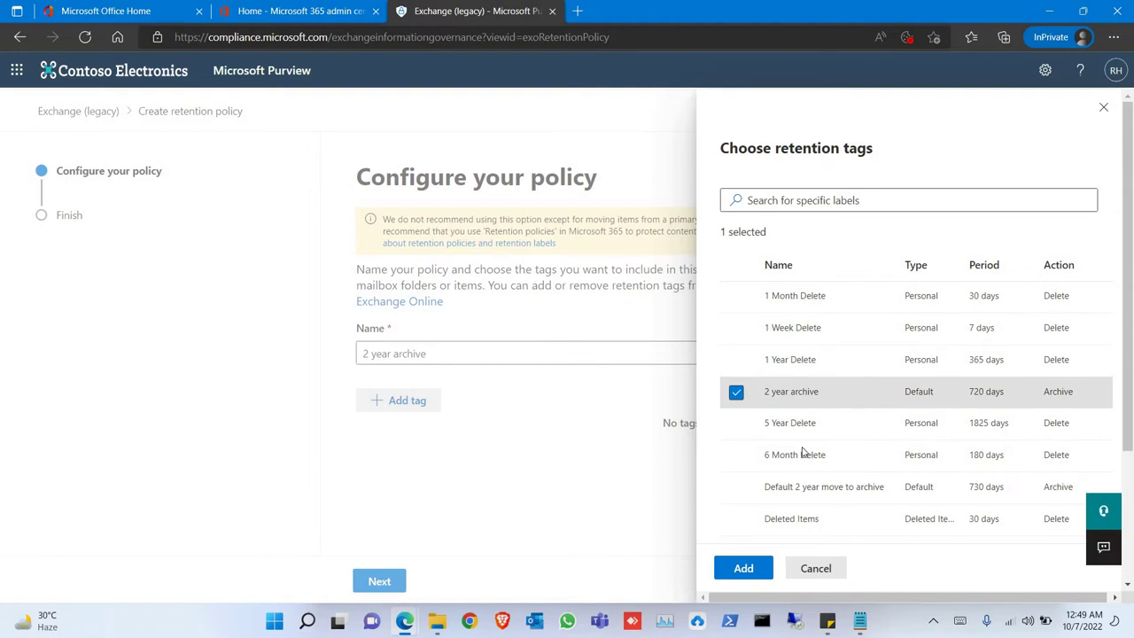
{"action": "left_click", "coordinate": [743, 568]}
{"action": "left_click", "coordinate": [380, 582]}
{"action": "left_click", "coordinate": [449, 582]}
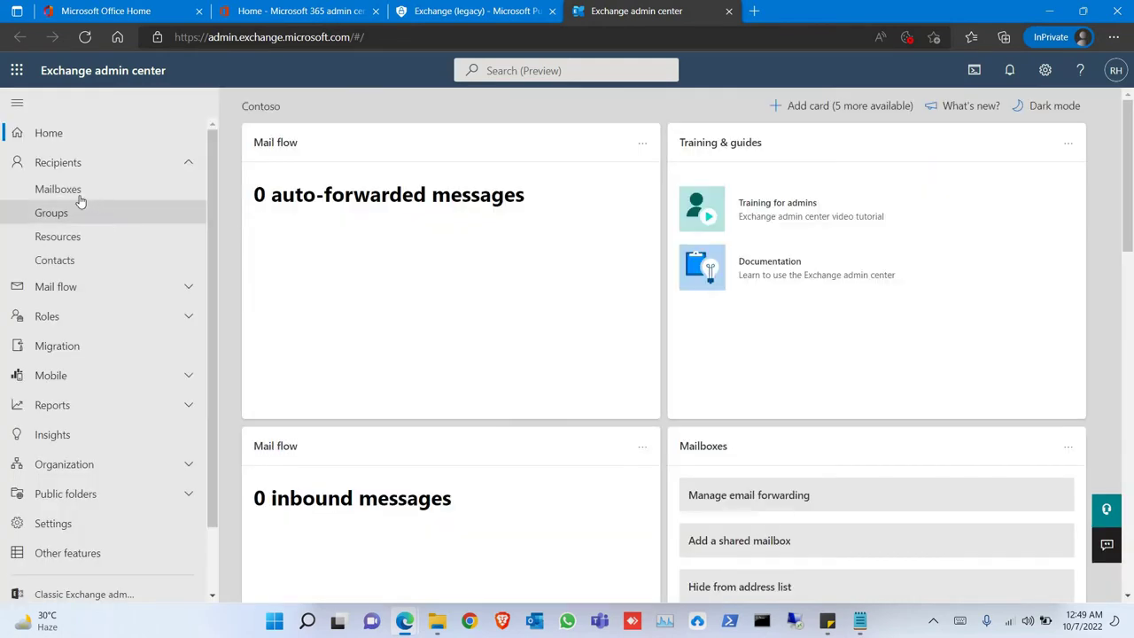
Step: Open Recipients > Mailboxes, finishing the introductory tour and closing the details panel
{"action": "left_click", "coordinate": [80, 191]}
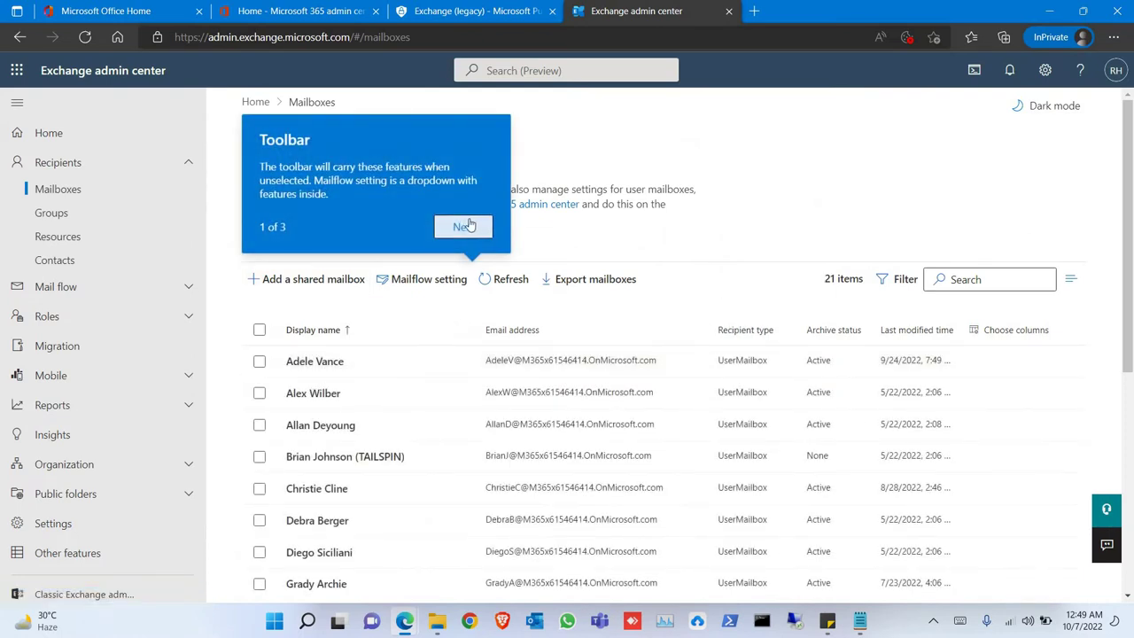
{"action": "left_click", "coordinate": [470, 227]}
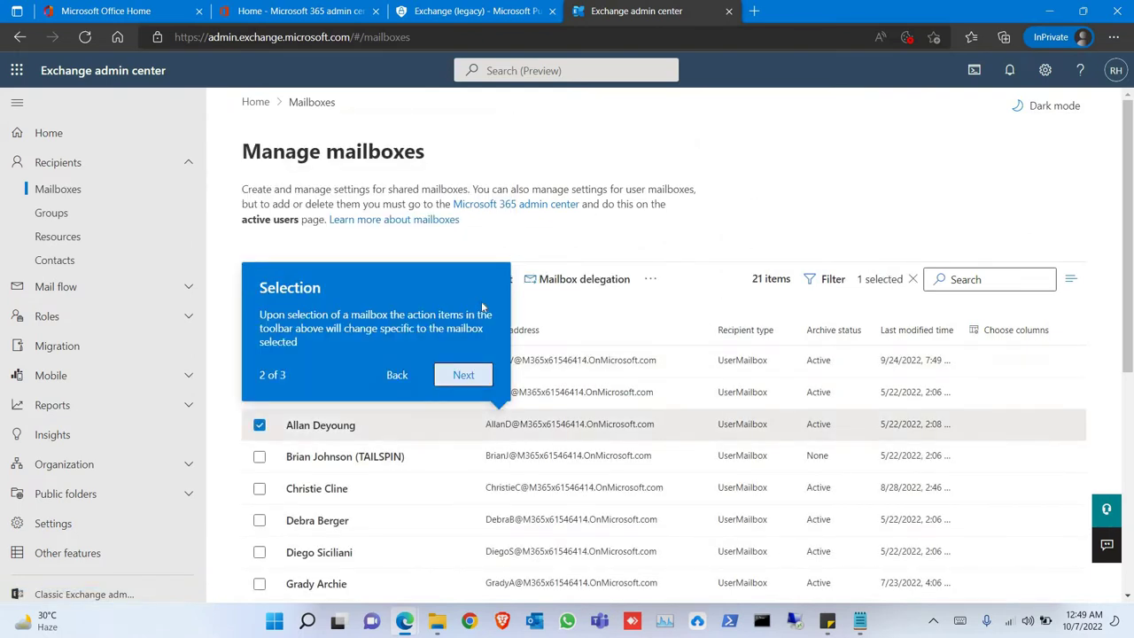
{"action": "left_click", "coordinate": [460, 377]}
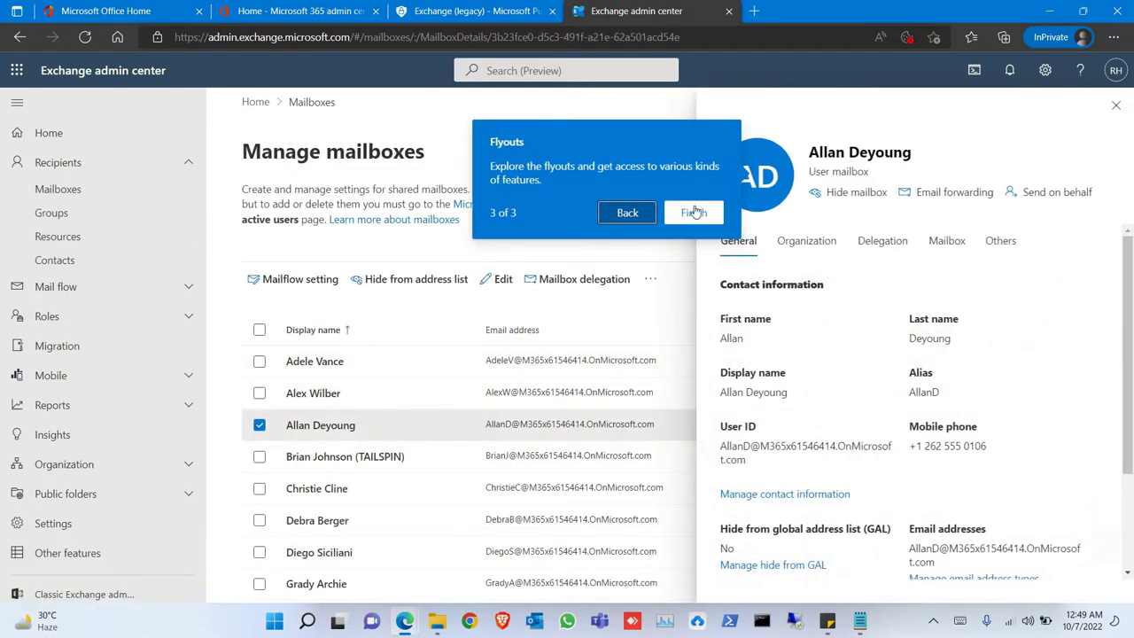
{"action": "left_click", "coordinate": [693, 212]}
{"action": "left_click", "coordinate": [1115, 105]}
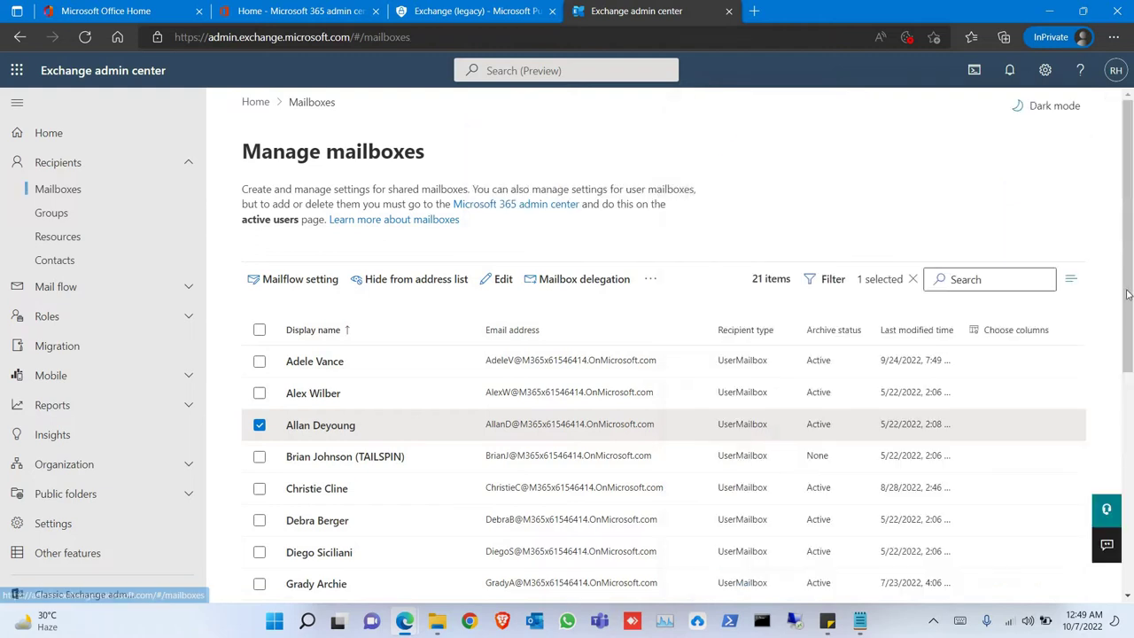
Step: Search the mailbox list for a user, then clear the filter and scroll through all 21 mailboxes
{"action": "left_click", "coordinate": [1010, 285]}
{"action": "type", "text": "rac"}
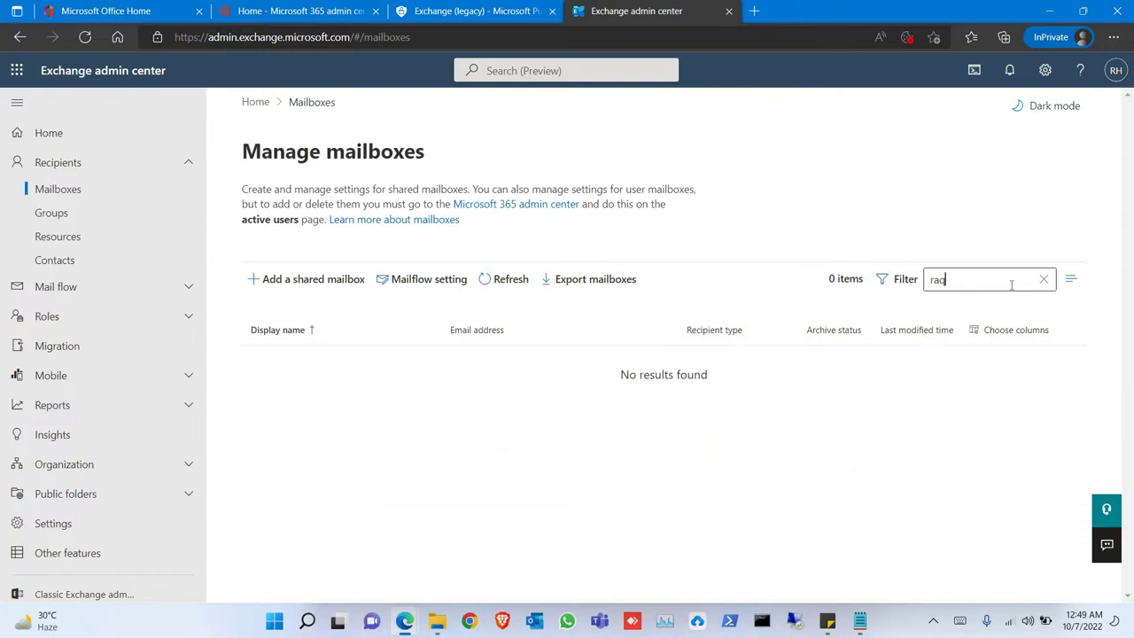
{"action": "type", "text": "ui"}
{"action": "key", "text": "BackSpace"}
{"action": "key", "text": "BackSpace"}
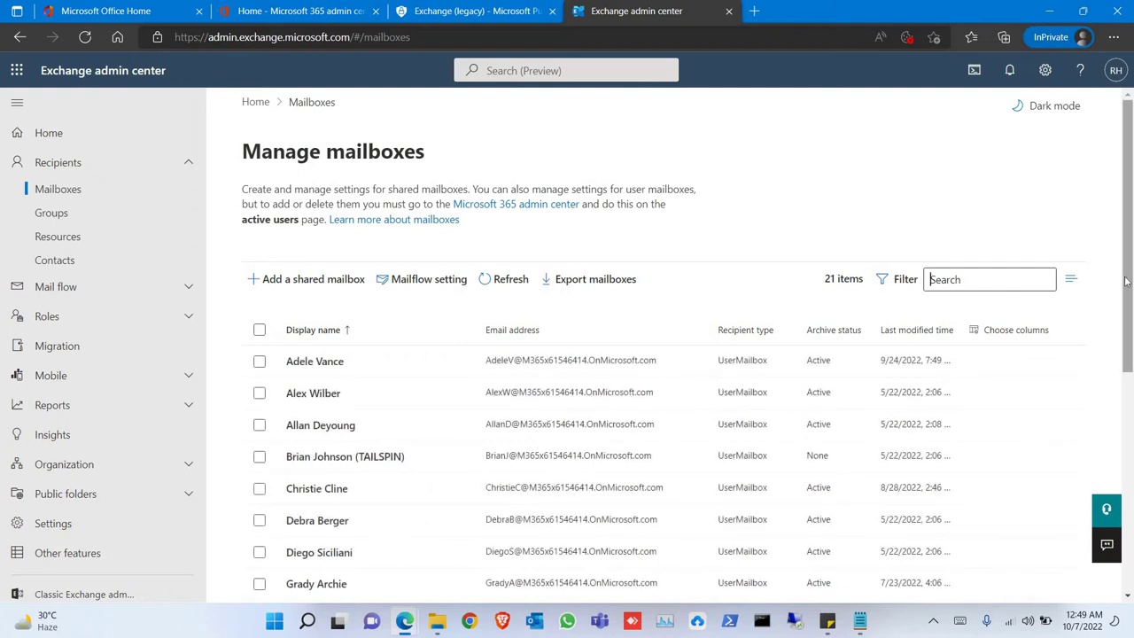
{"action": "left_click_drag", "start_coordinate": [1127, 292], "coordinate": [1127, 516]}
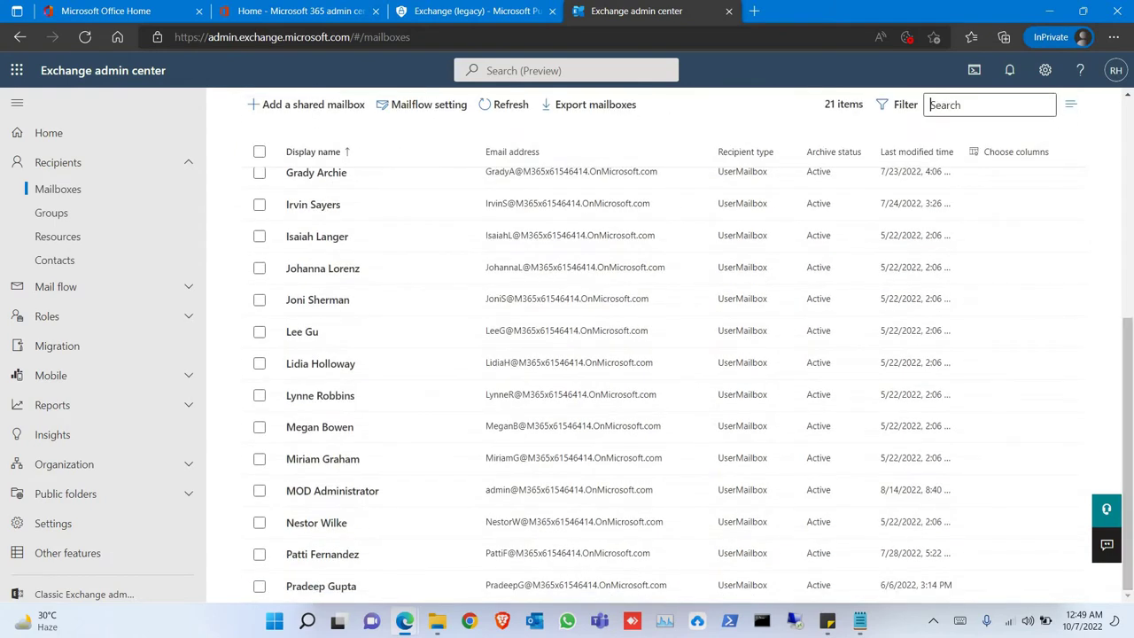
{"action": "left_click_drag", "start_coordinate": [1130, 493], "coordinate": [1131, 243]}
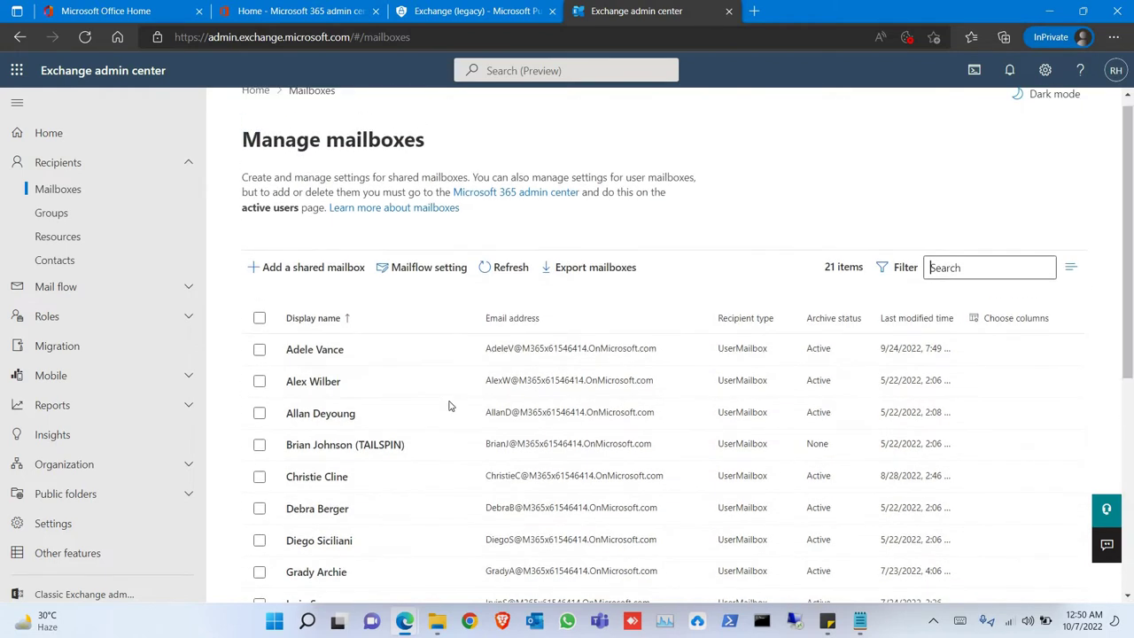
Step: Open the first mailbox's Others > Manage mailbox archive and toggle the archive off and back on
{"action": "left_click", "coordinate": [319, 352]}
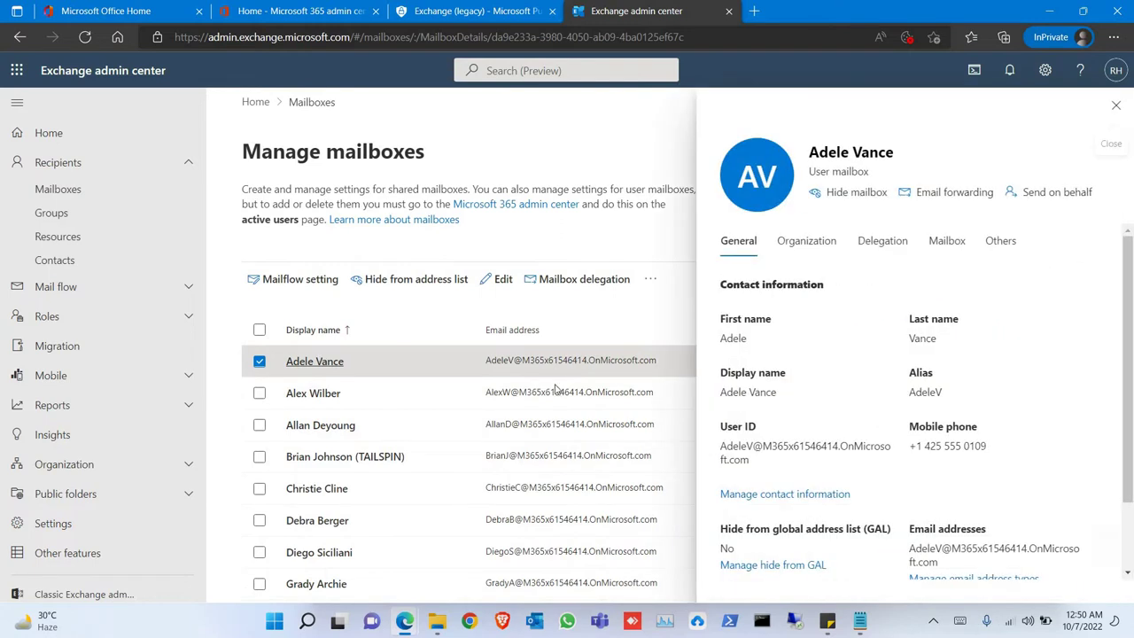
{"action": "left_click", "coordinate": [1012, 248]}
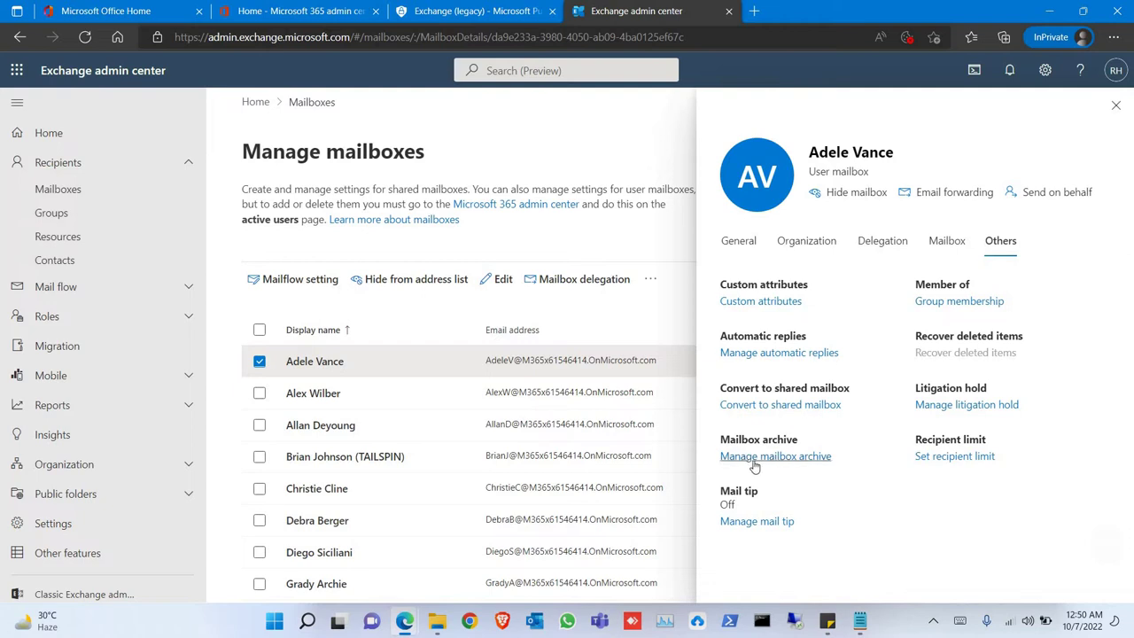
{"action": "left_click", "coordinate": [784, 461]}
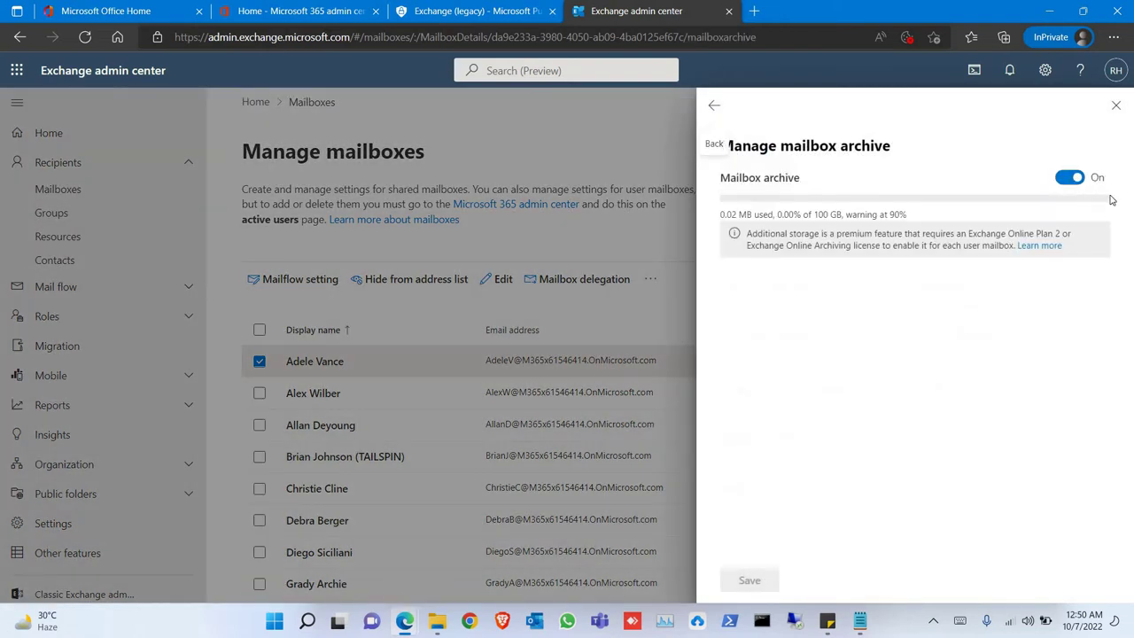
{"action": "left_click", "coordinate": [1076, 182]}
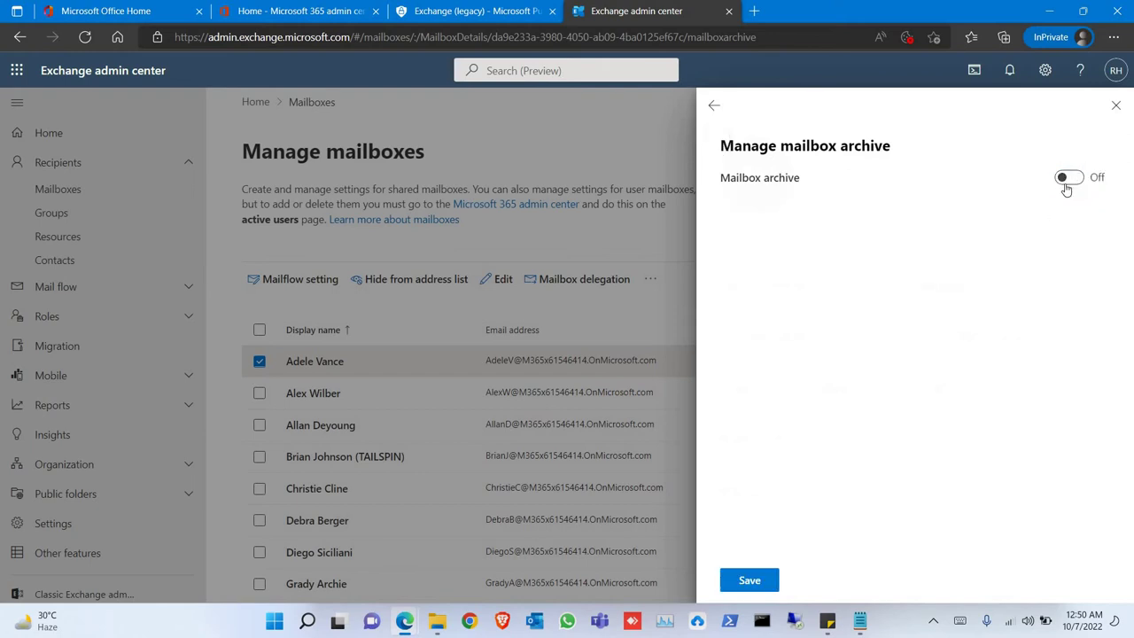
{"action": "left_click", "coordinate": [1071, 180]}
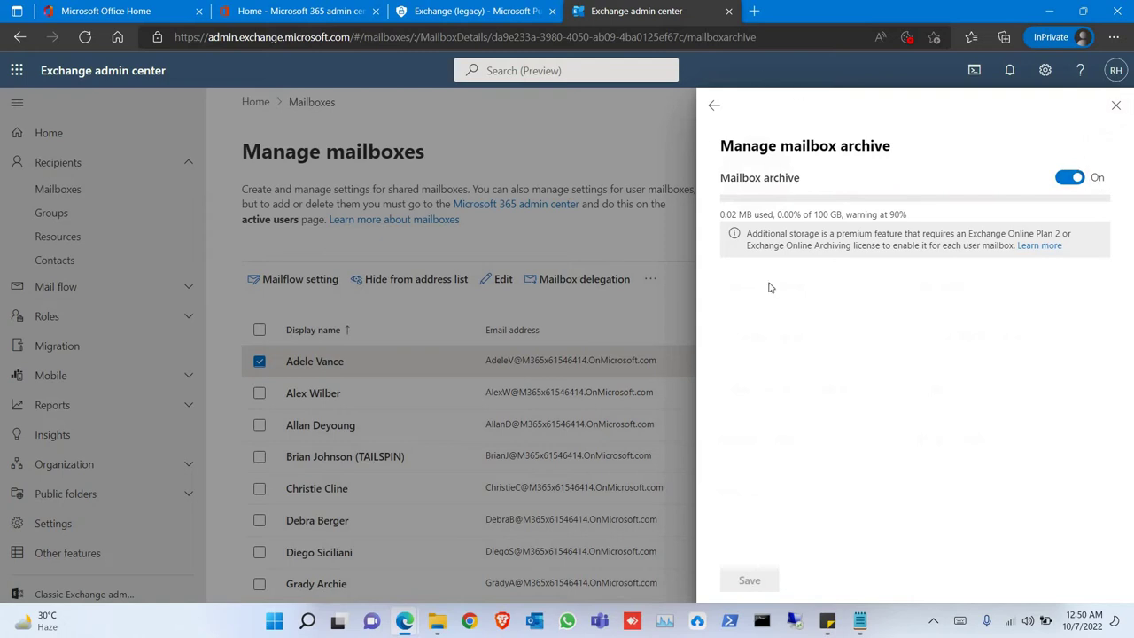
Step: Set the first mailbox's retention policy to '2 year archive' in Manage mailbox policies and save
{"action": "left_click", "coordinate": [713, 106]}
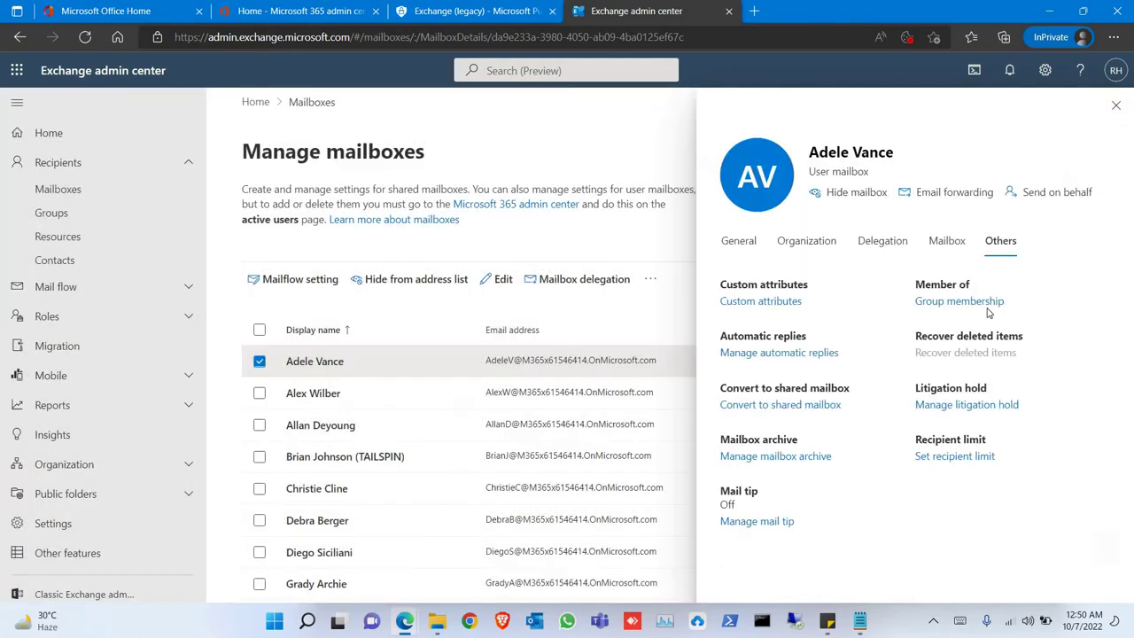
{"action": "left_click", "coordinate": [947, 241]}
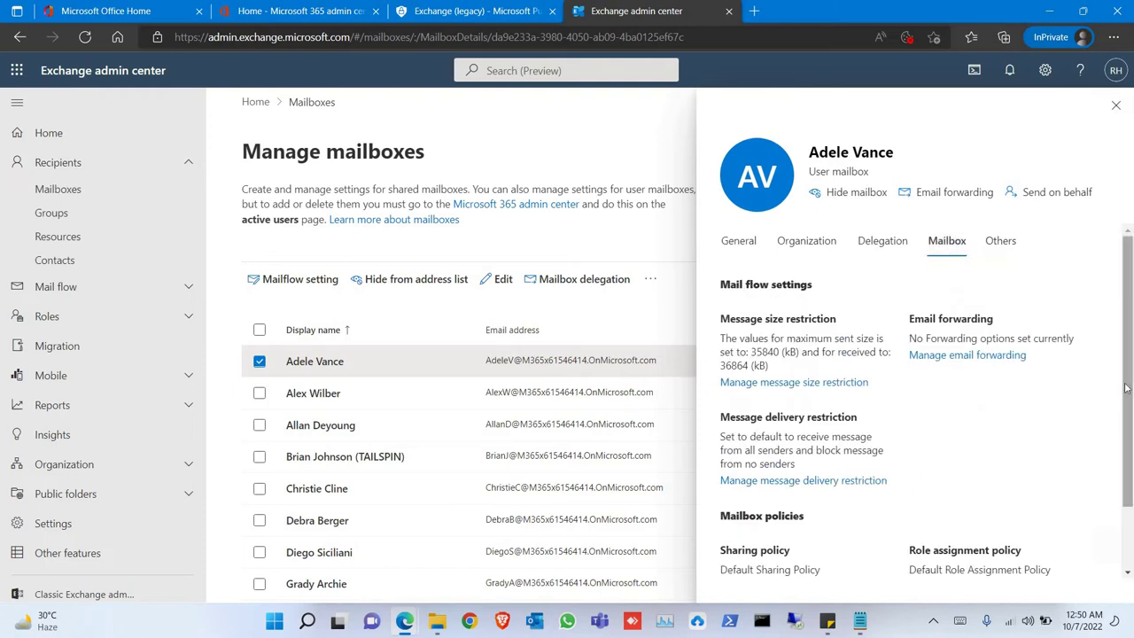
{"action": "scroll", "coordinate": [948, 253], "scroll_direction": "down", "scroll_amount": 2}
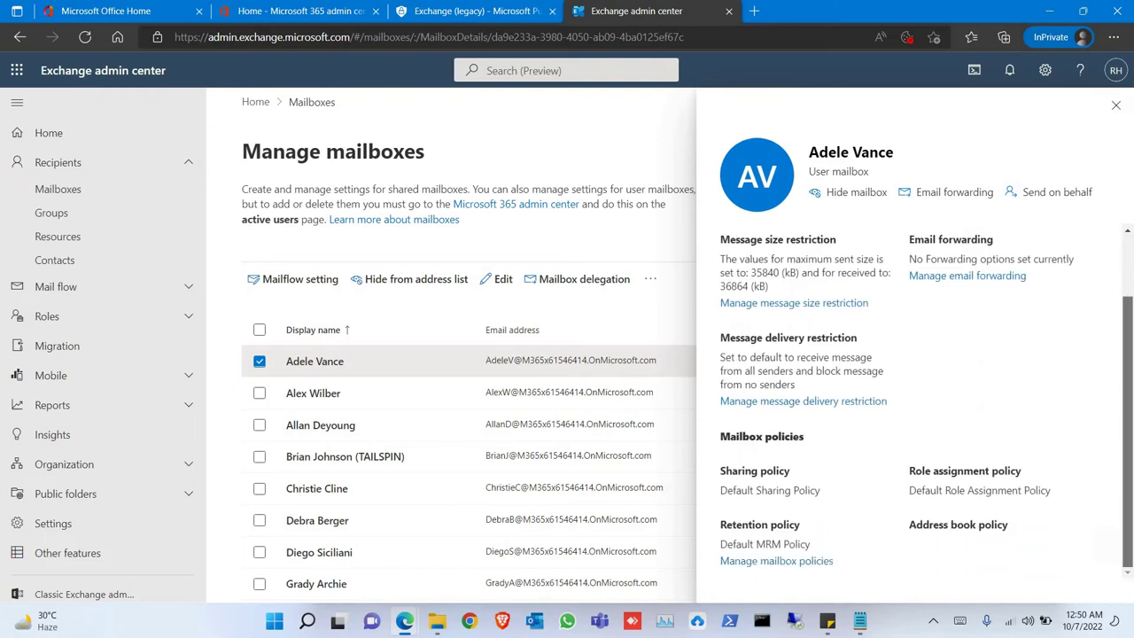
{"action": "left_click", "coordinate": [809, 563]}
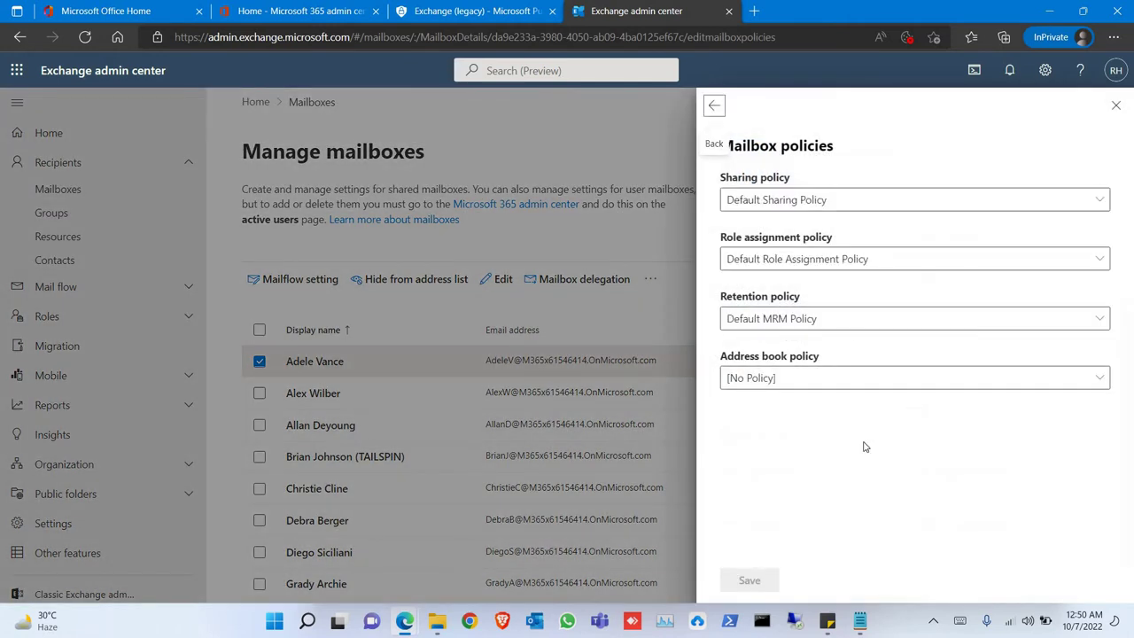
{"action": "left_click", "coordinate": [1060, 328]}
{"action": "left_click", "coordinate": [828, 400]}
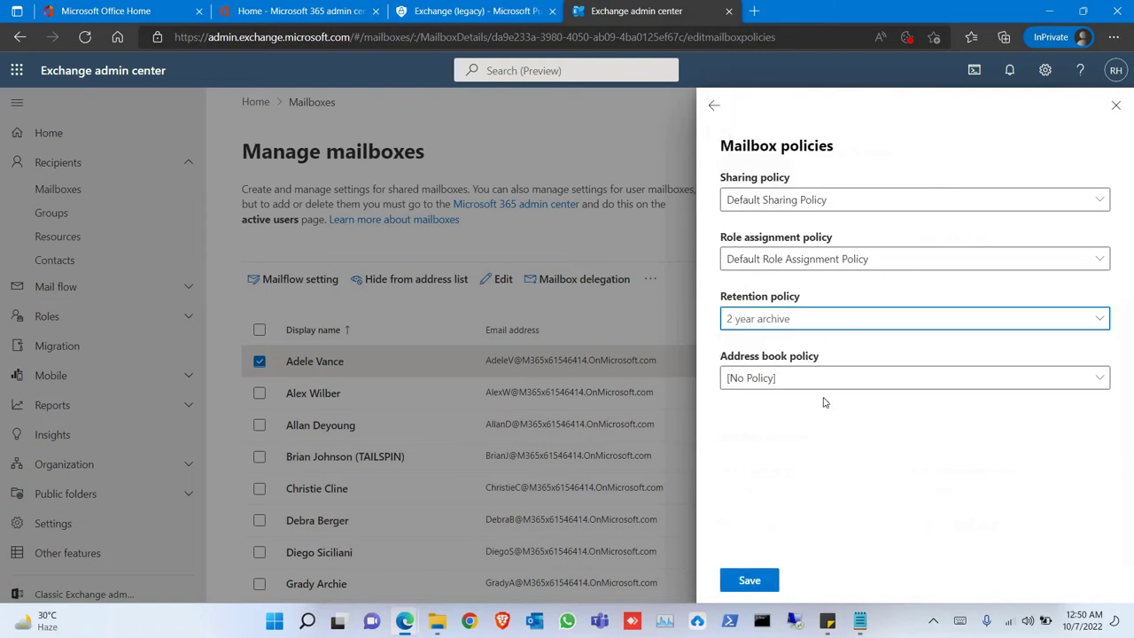
{"action": "left_click", "coordinate": [755, 583]}
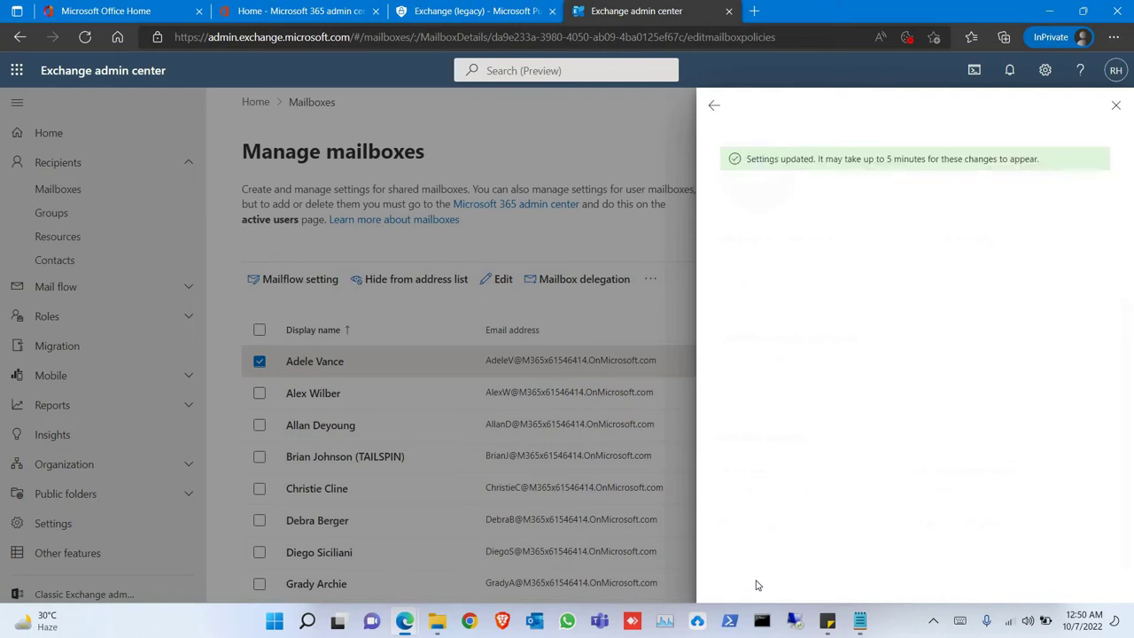
Step: Open the second mailbox and check its archive status under Others > Manage mailbox archive
{"action": "left_click", "coordinate": [1115, 104]}
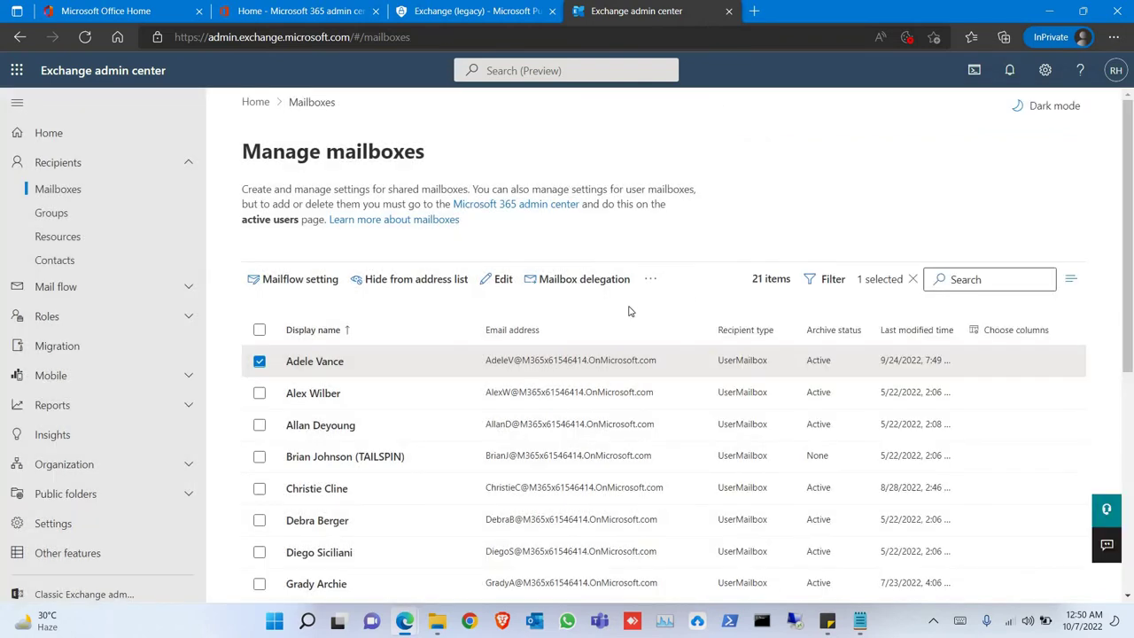
{"action": "left_click", "coordinate": [298, 395]}
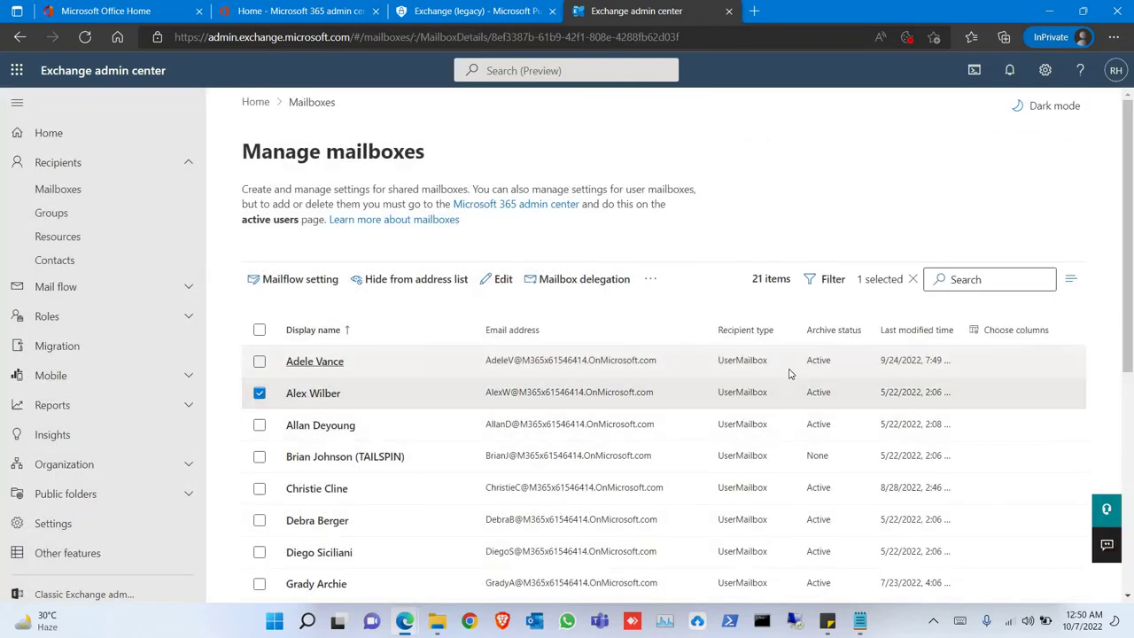
{"action": "left_click", "coordinate": [999, 241]}
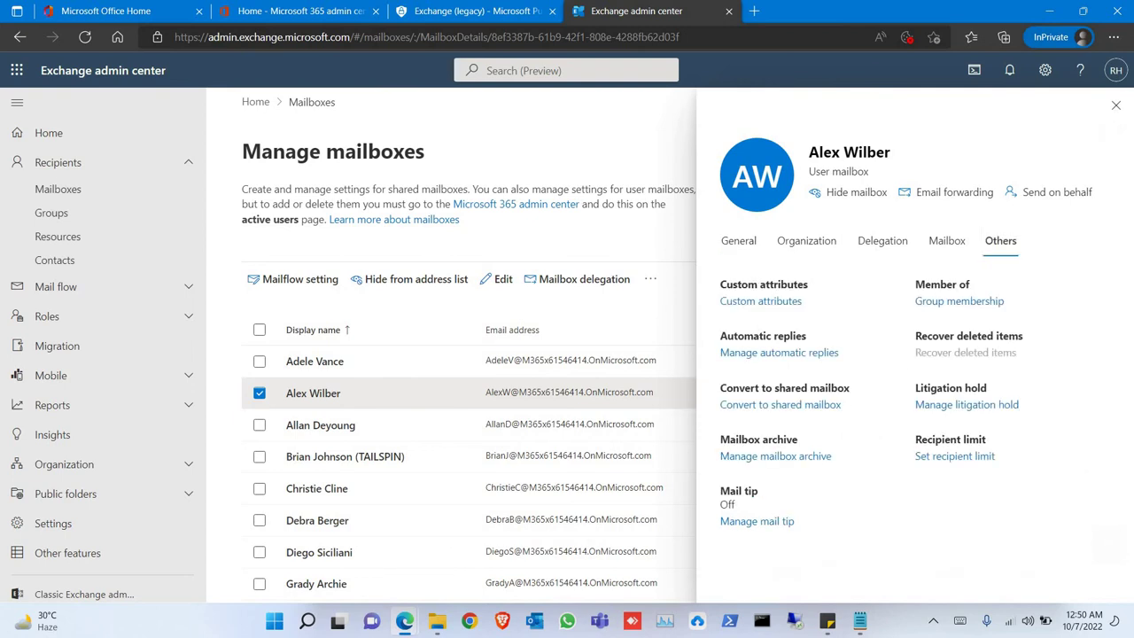
{"action": "left_click", "coordinate": [783, 458]}
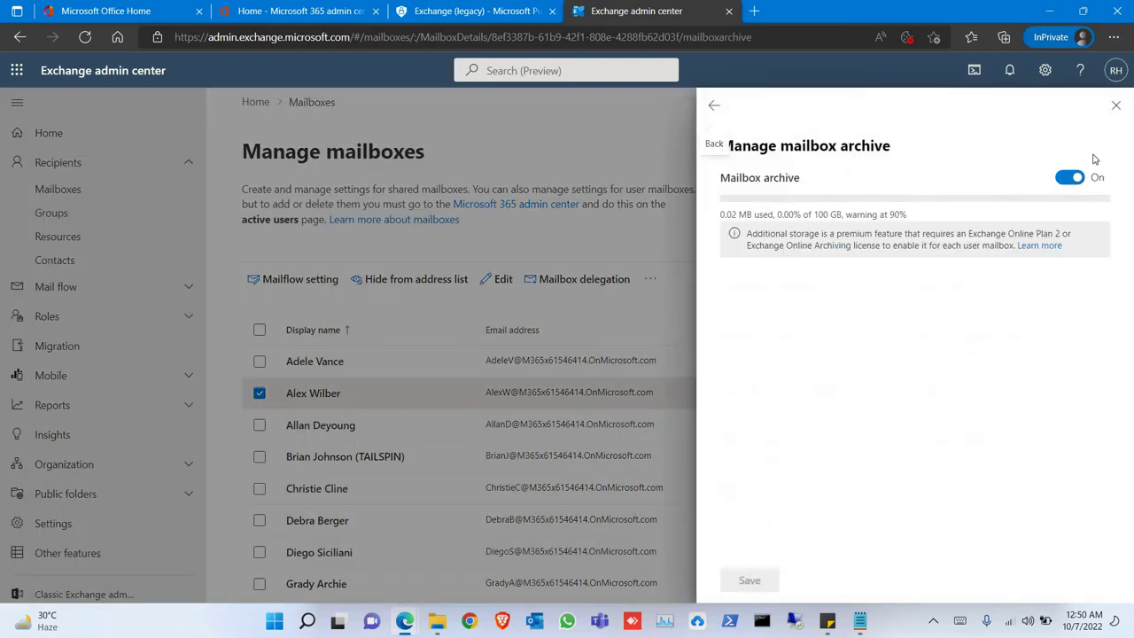
Step: Set the second mailbox's retention policy to '2 year archive' and save
{"action": "left_click", "coordinate": [715, 107]}
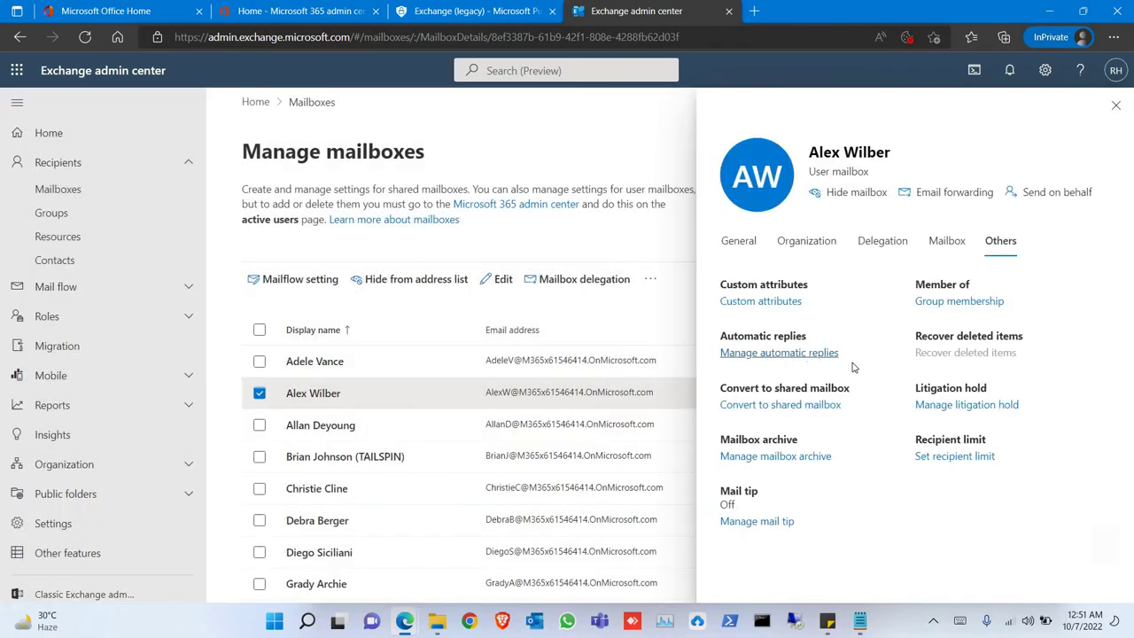
{"action": "left_click", "coordinate": [946, 240]}
{"action": "scroll", "coordinate": [827, 545], "scroll_direction": "down", "scroll_amount": 1}
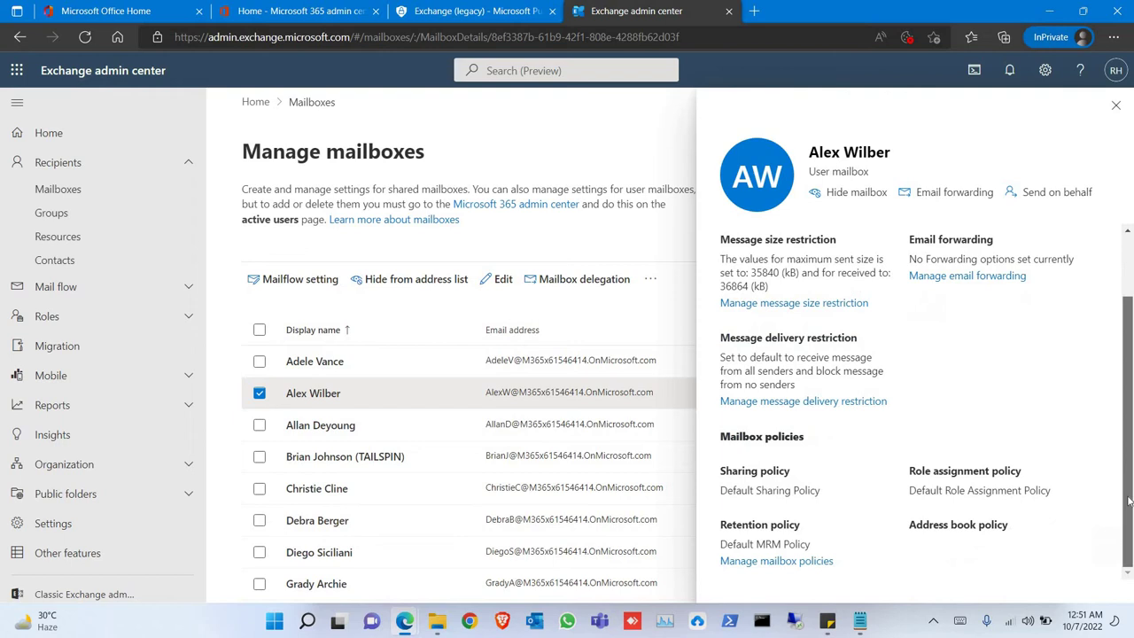
{"action": "left_click", "coordinate": [772, 561]}
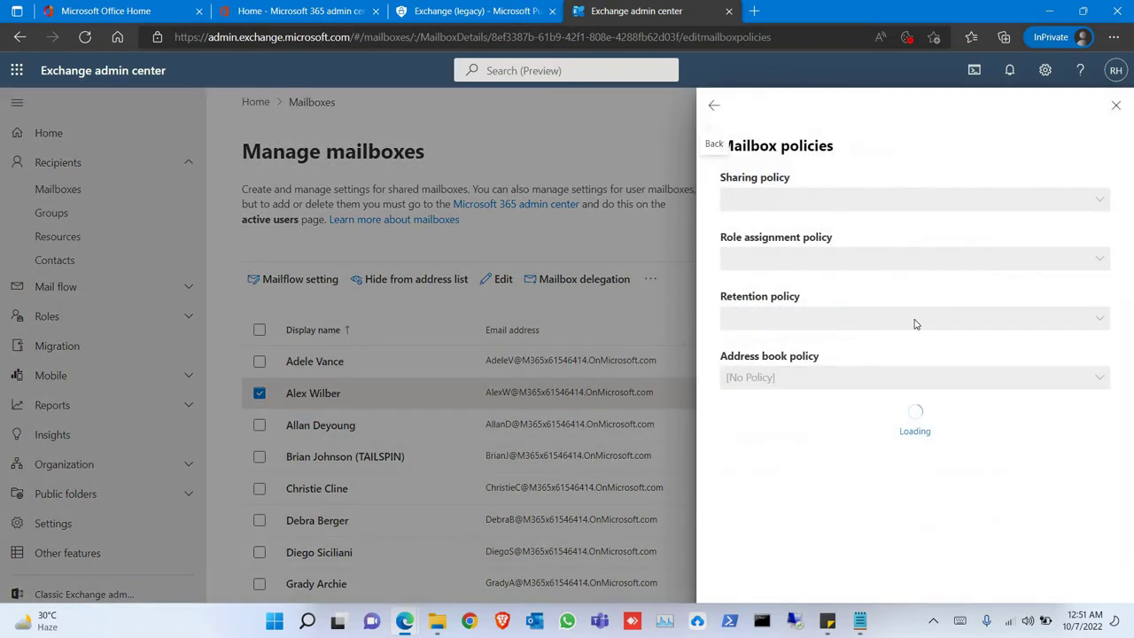
{"action": "left_click", "coordinate": [960, 325]}
{"action": "left_click", "coordinate": [828, 400]}
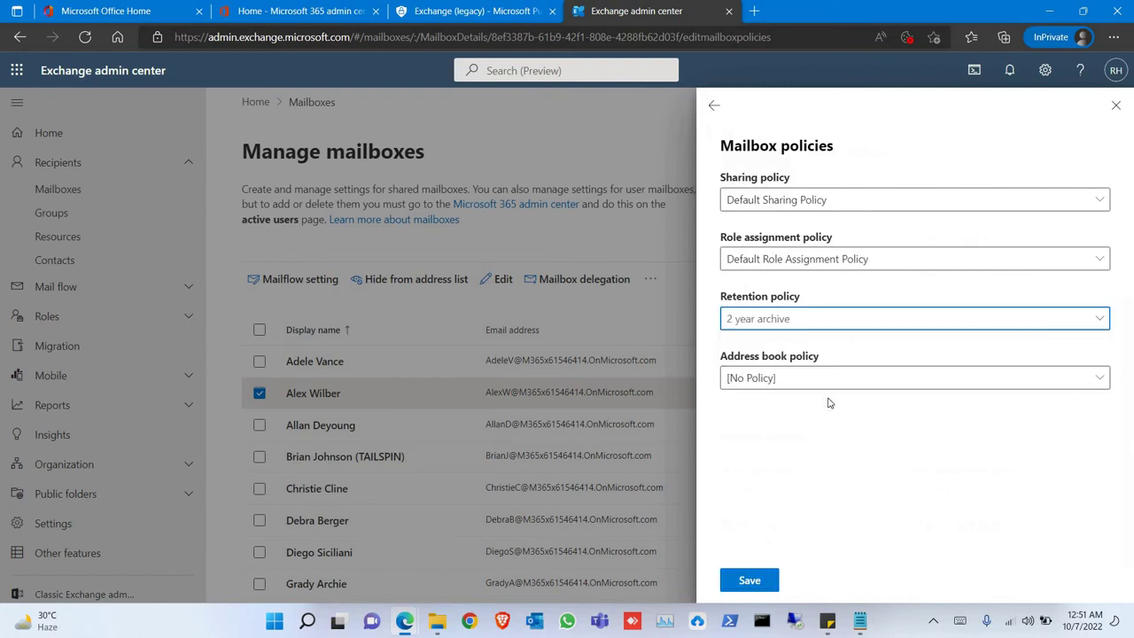
{"action": "left_click", "coordinate": [749, 580]}
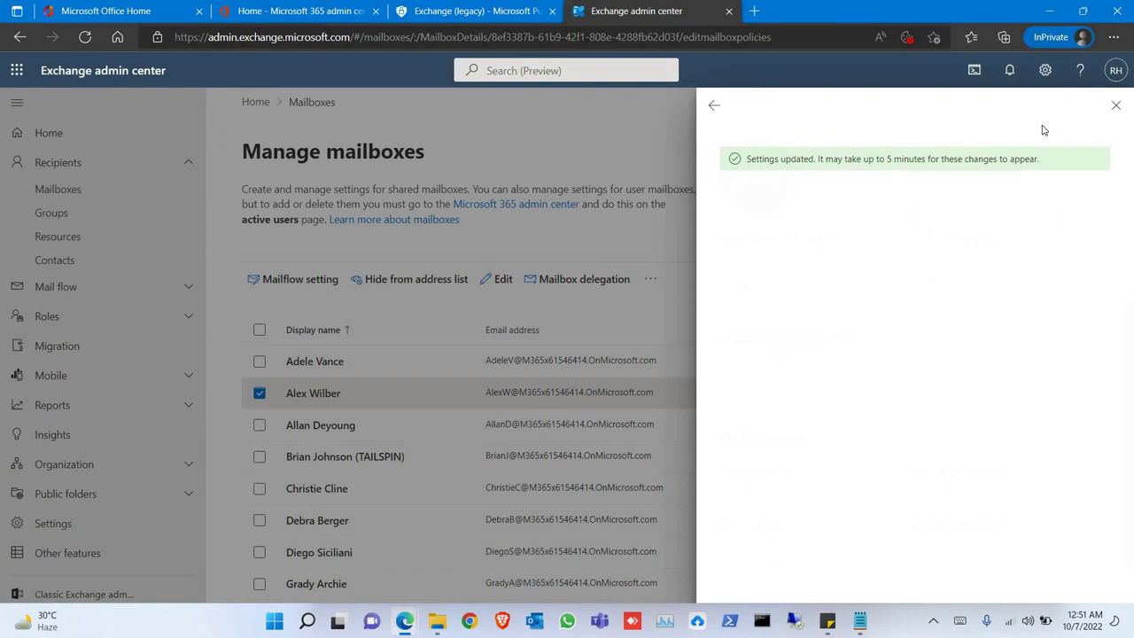
Step: In classic Exchange admin center, go to compliance management > retention tags, which points to Purview
{"action": "left_click", "coordinate": [1115, 107]}
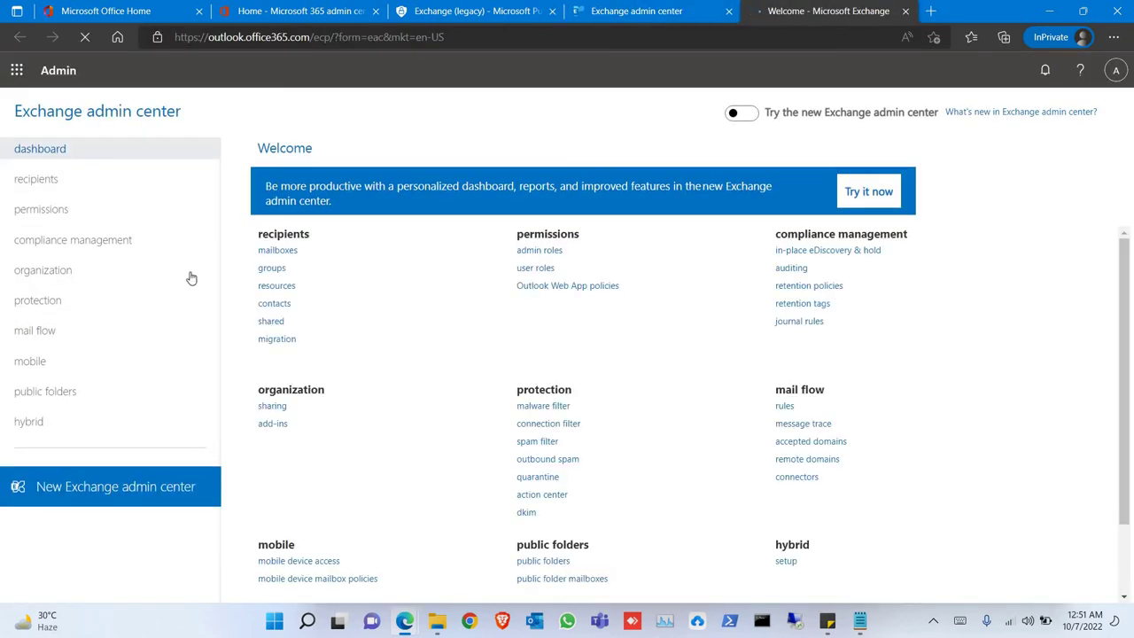
{"action": "left_click", "coordinate": [118, 240]}
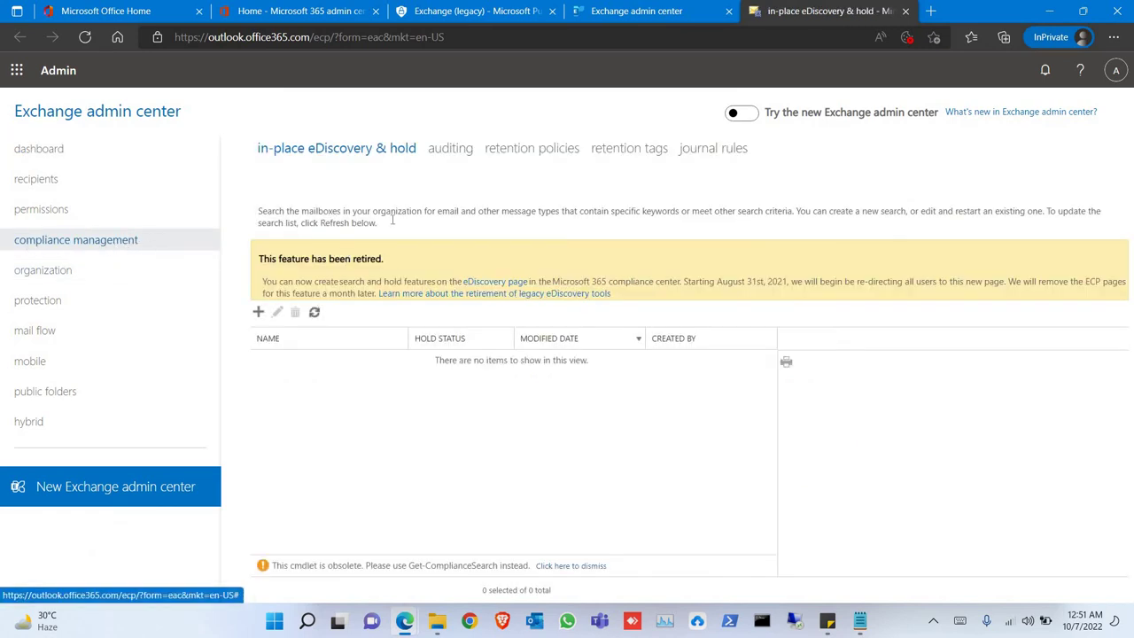
{"action": "left_click", "coordinate": [649, 151]}
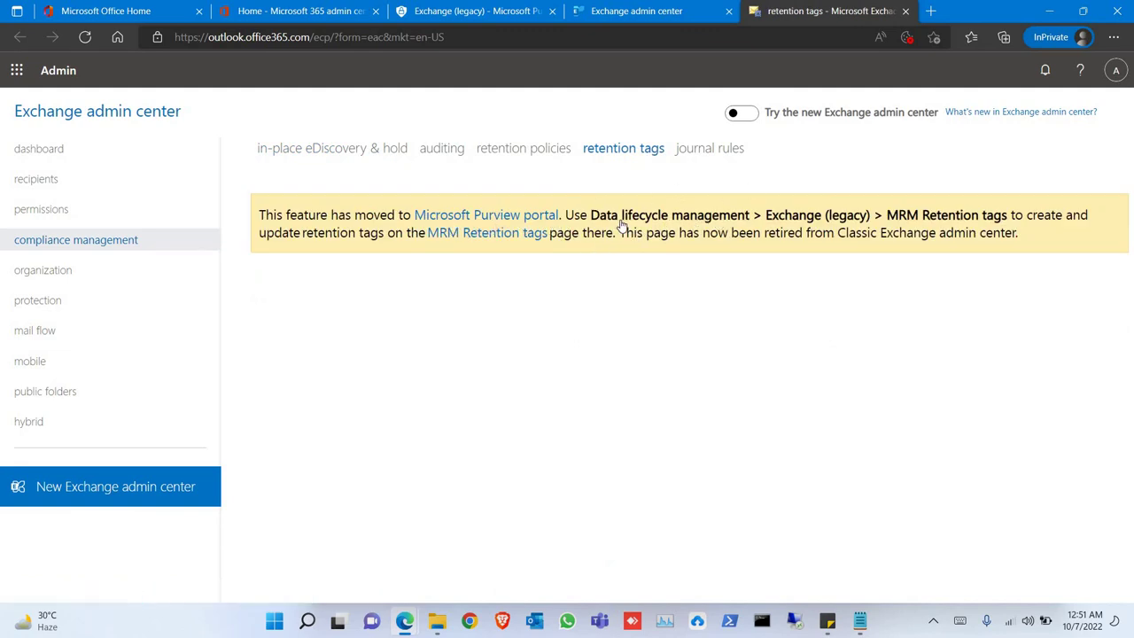
Step: Follow the retention policies link to Purview and expand Data lifecycle management to reach Exchange (legacy)
{"action": "left_click", "coordinate": [532, 152]}
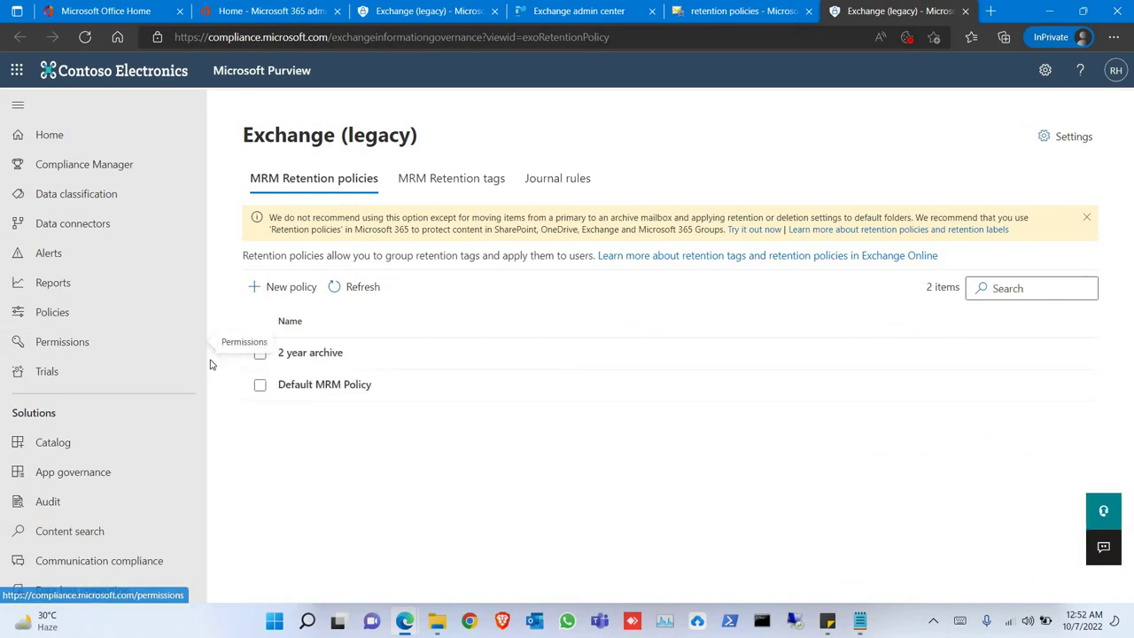
{"action": "scroll", "coordinate": [137, 412], "scroll_direction": "down", "scroll_amount": 3}
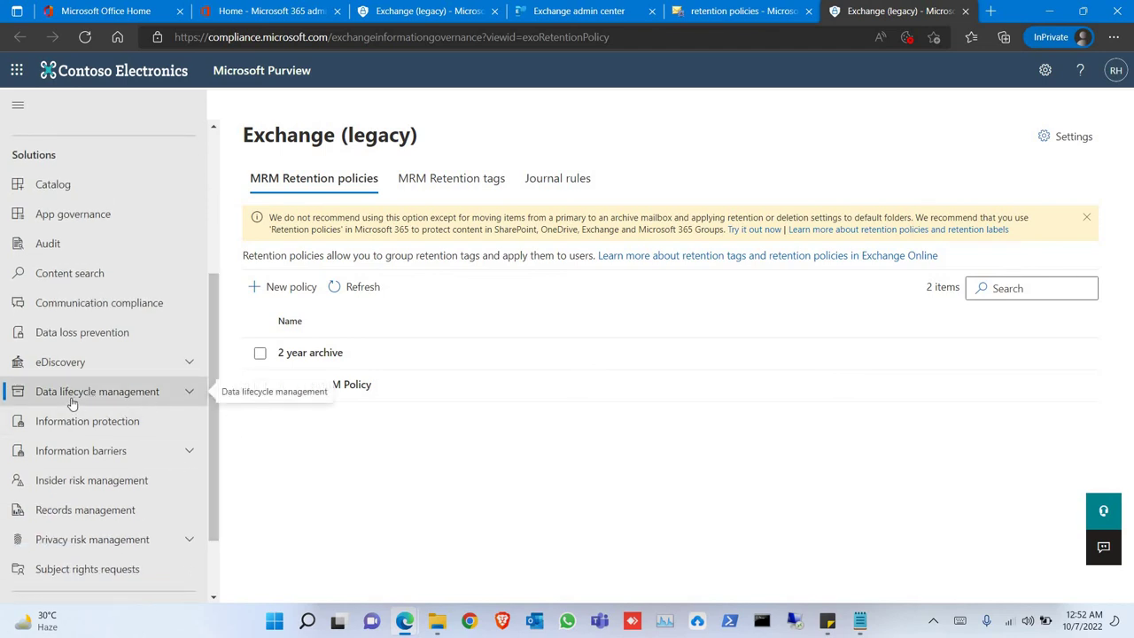
{"action": "left_click", "coordinate": [182, 396]}
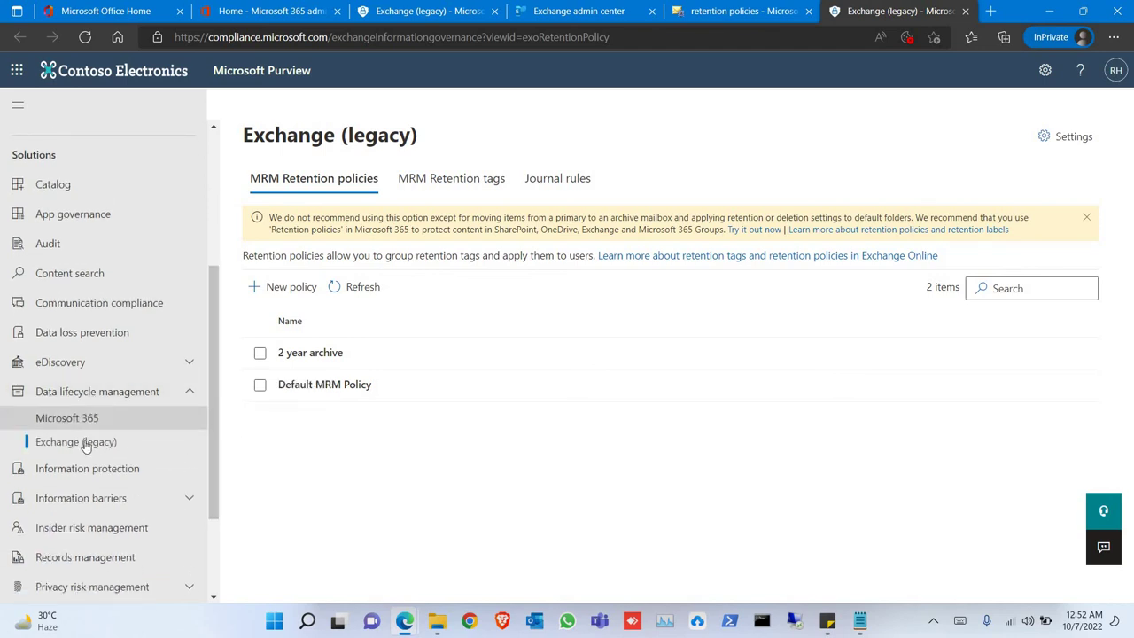